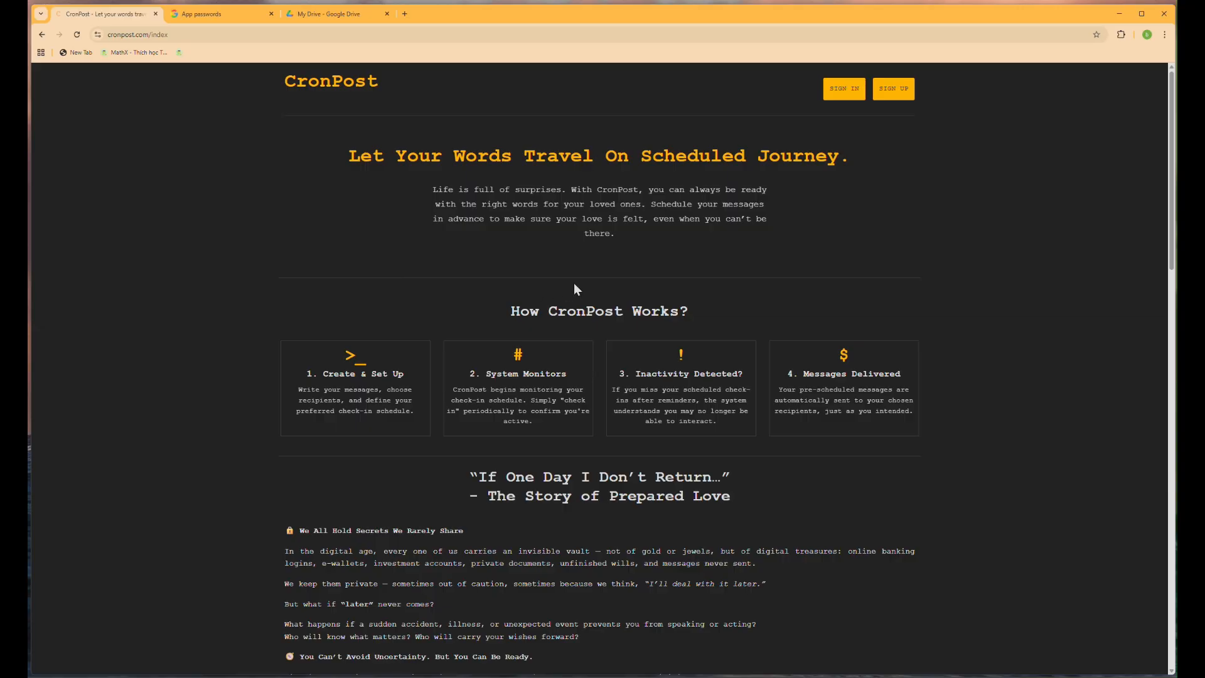
- Open the FAQ entry that explains what DCM is and how it works
scroll(751, 309, down, 15)
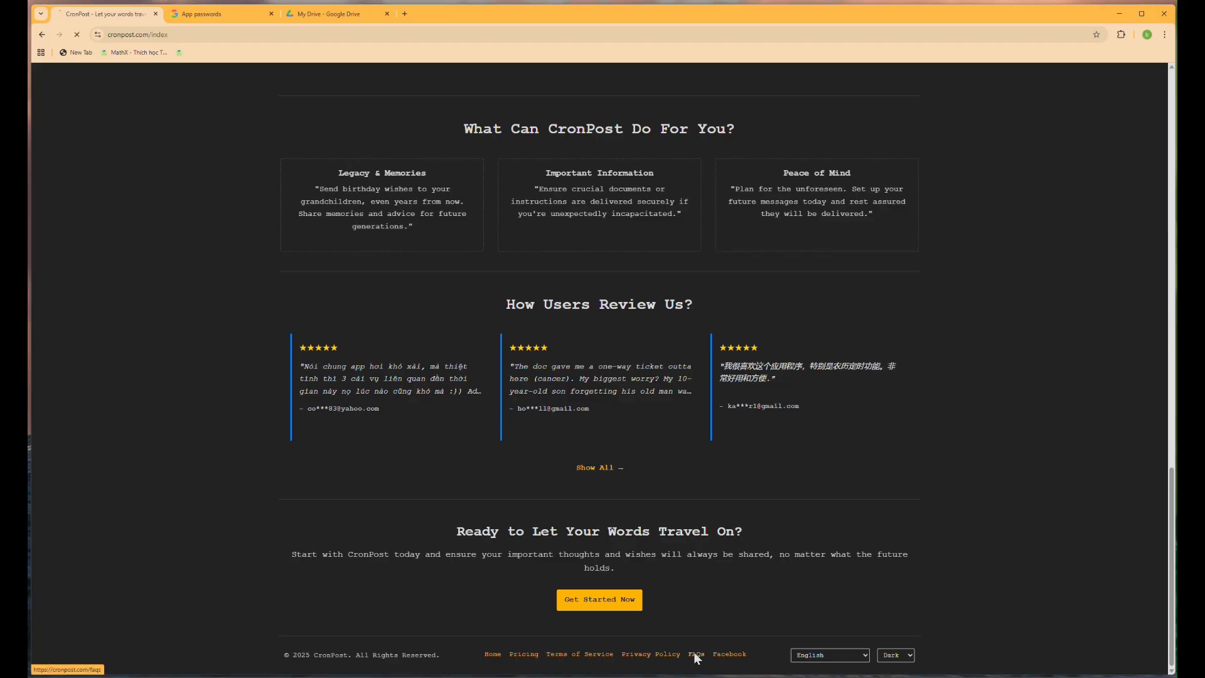
click(696, 654)
click(339, 513)
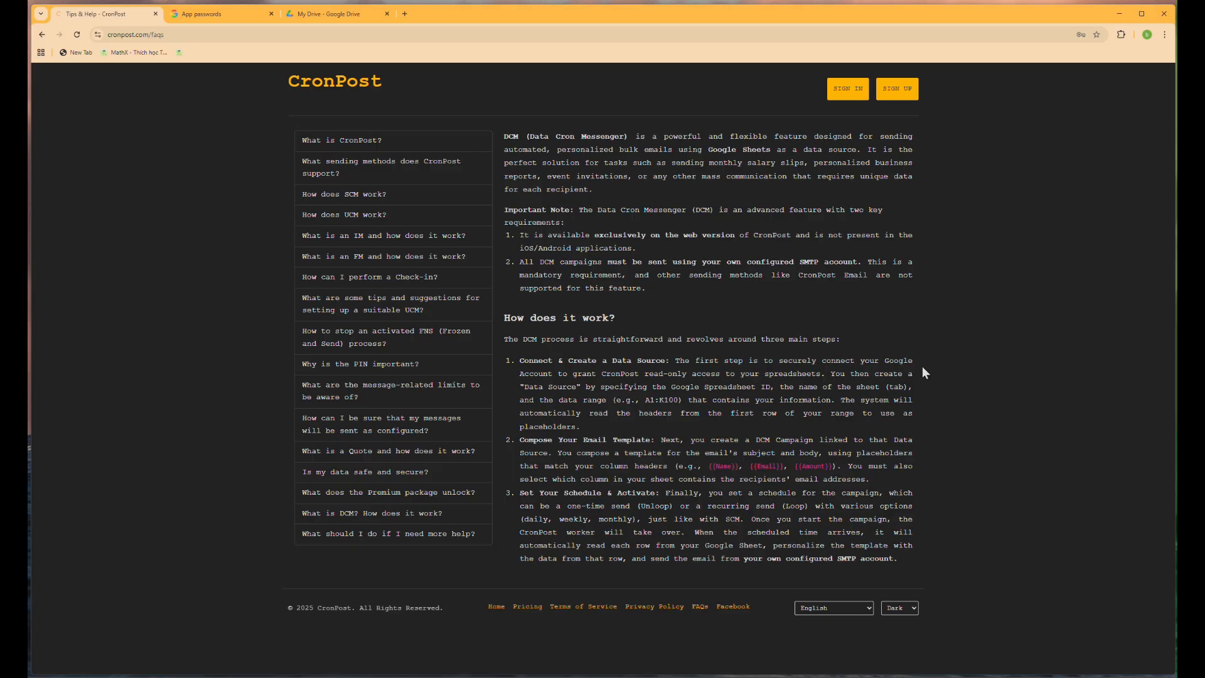
- Sign in to CronPost with the existing Google account and approve the sign-in
click(897, 89)
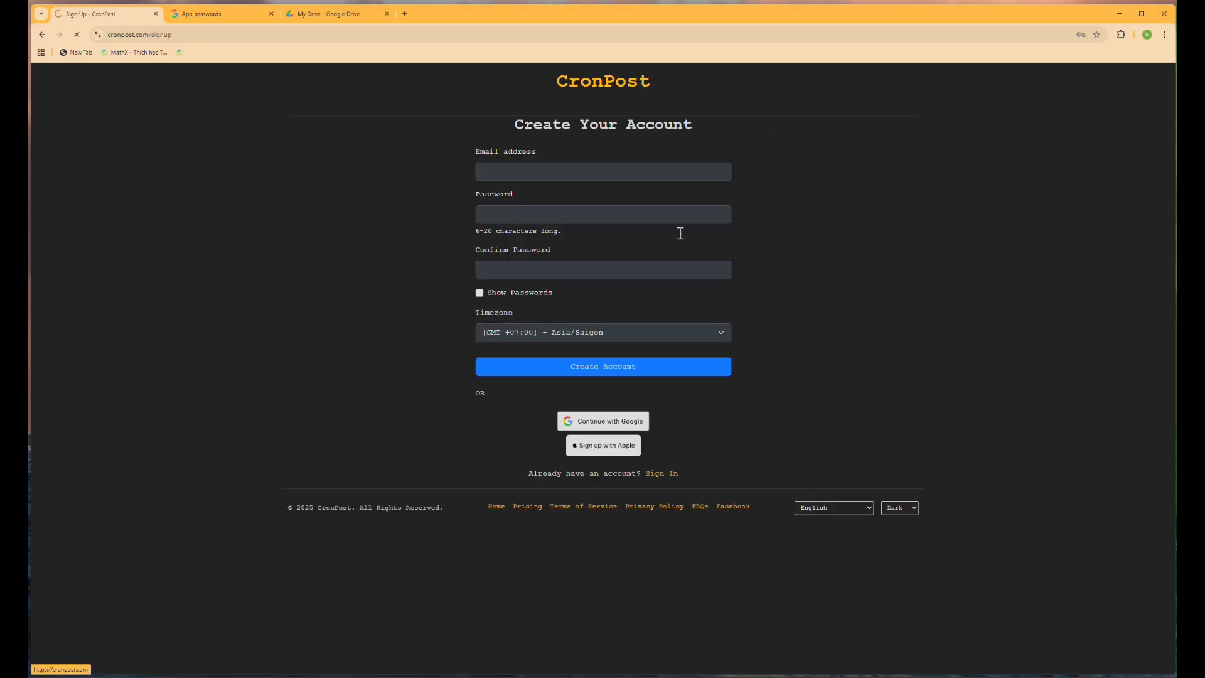
click(609, 462)
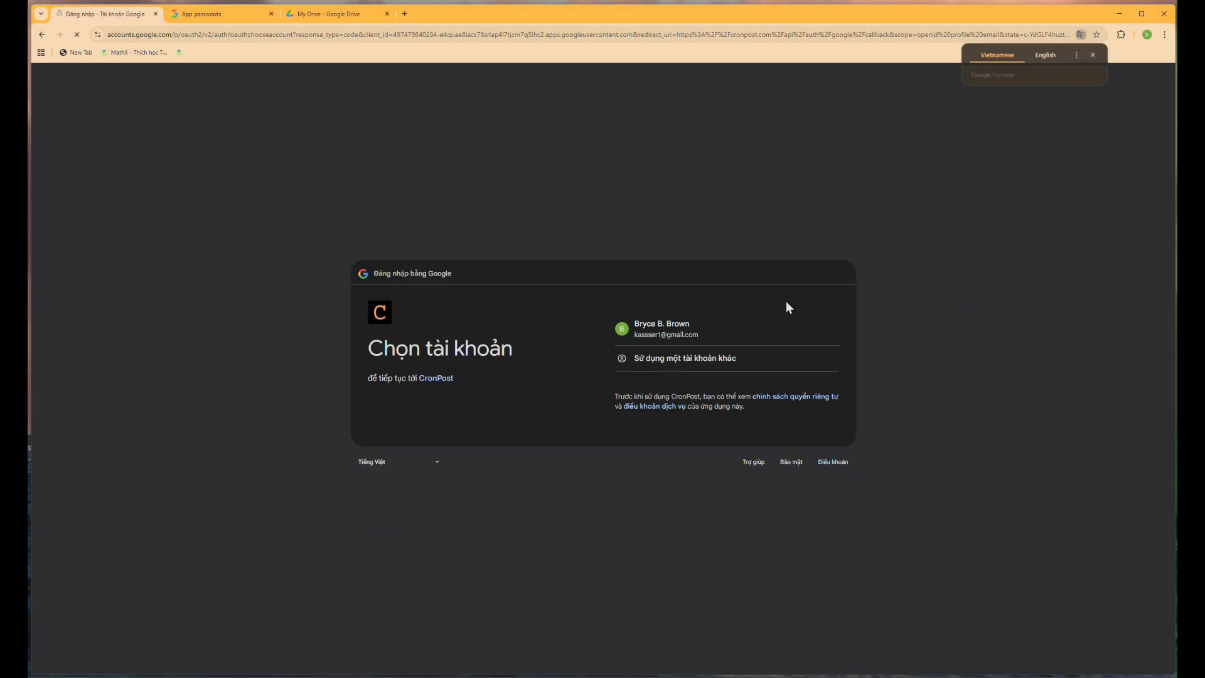
click(713, 330)
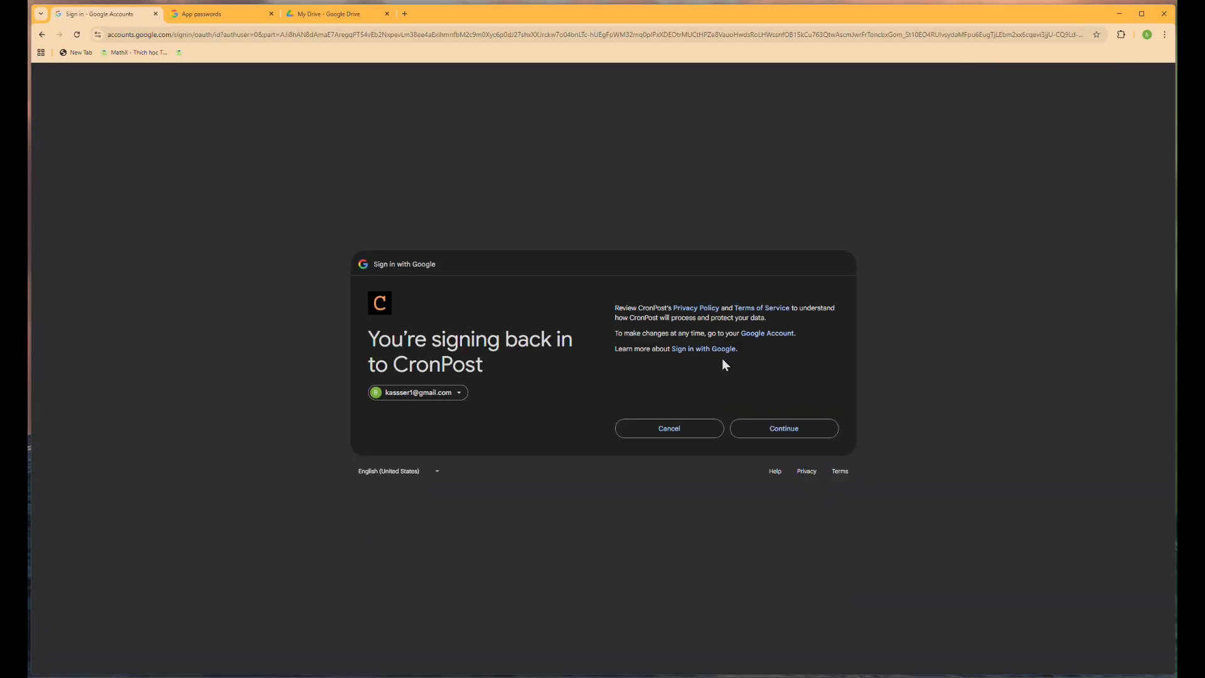
click(788, 429)
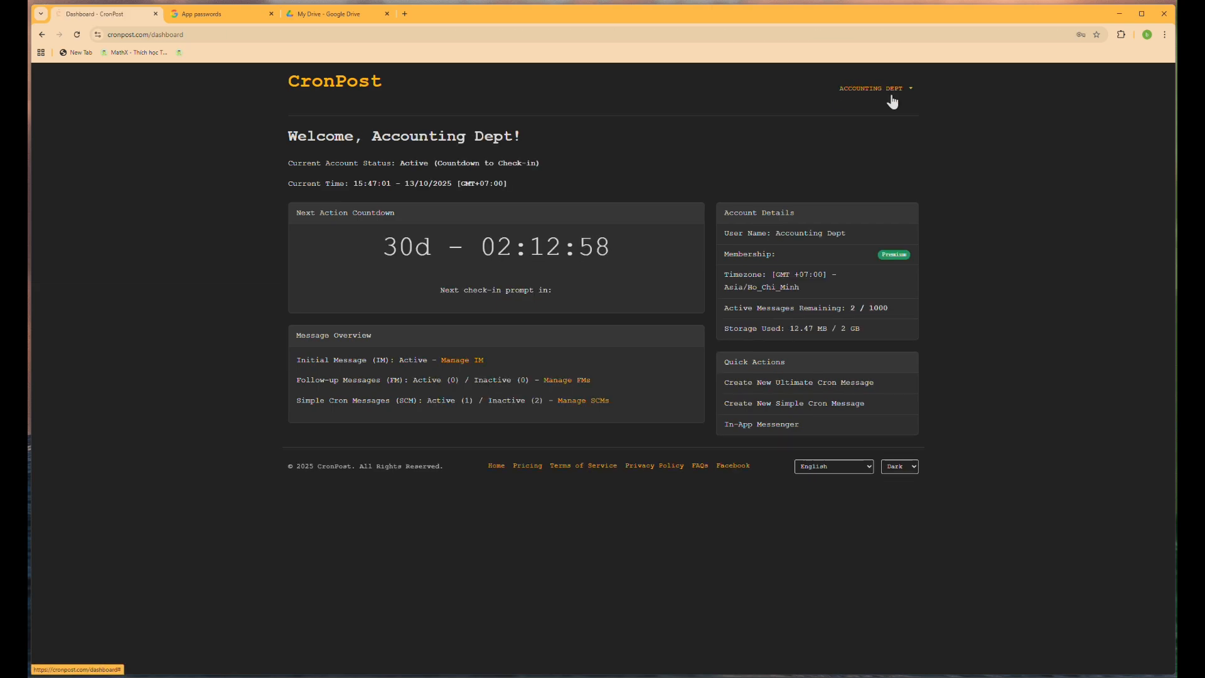
- Connect the Google account on the DCM Campaigns page and grant CronPost access to its Drive files
click(892, 101)
click(900, 163)
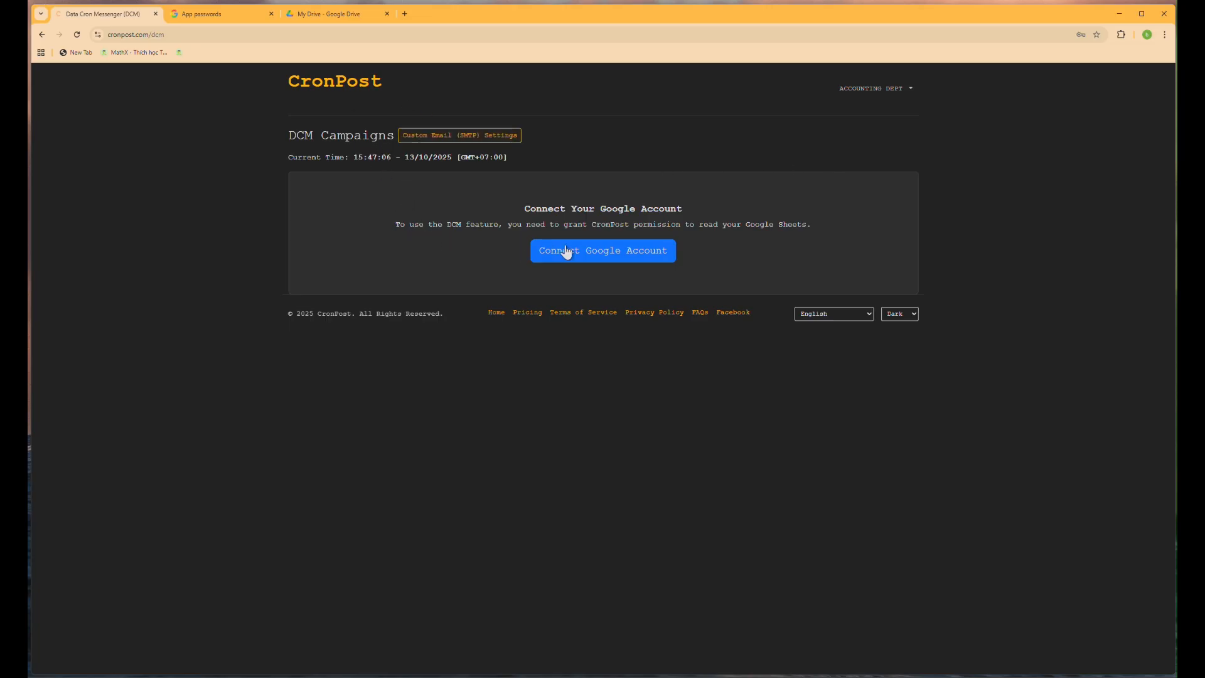
click(638, 250)
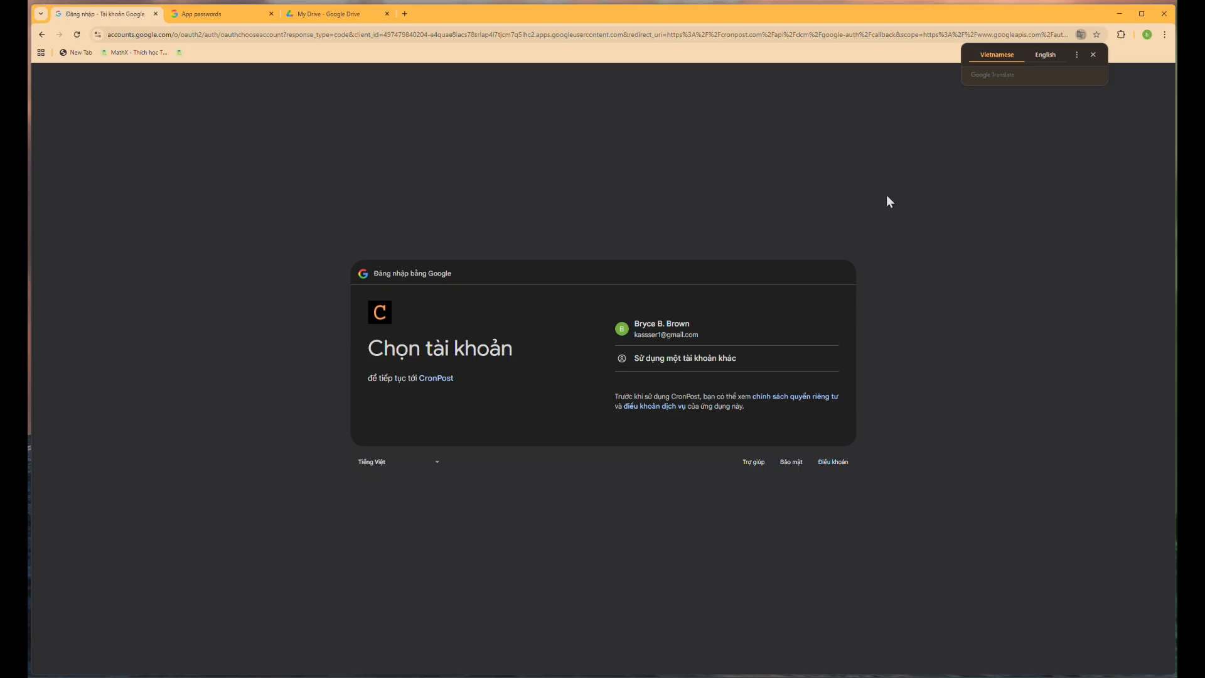
click(786, 333)
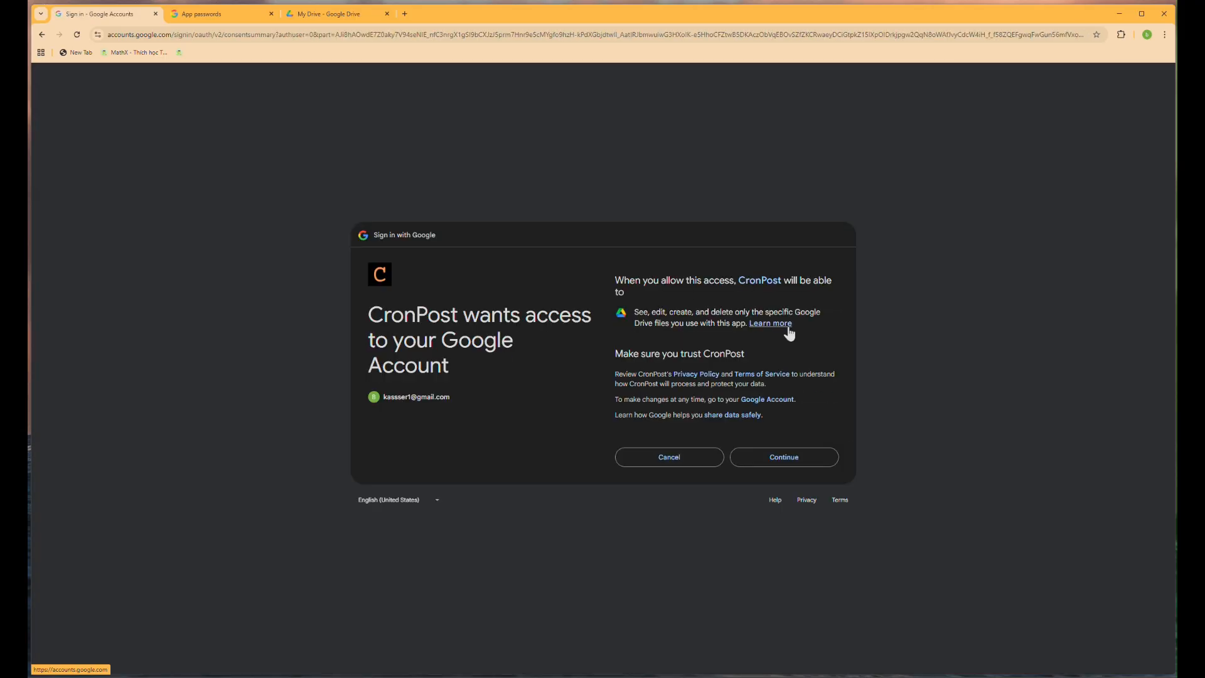
click(820, 453)
- Start a new data source from the Drive spreadsheet bangluong_test.xlsx, using Sheet1
click(332, 15)
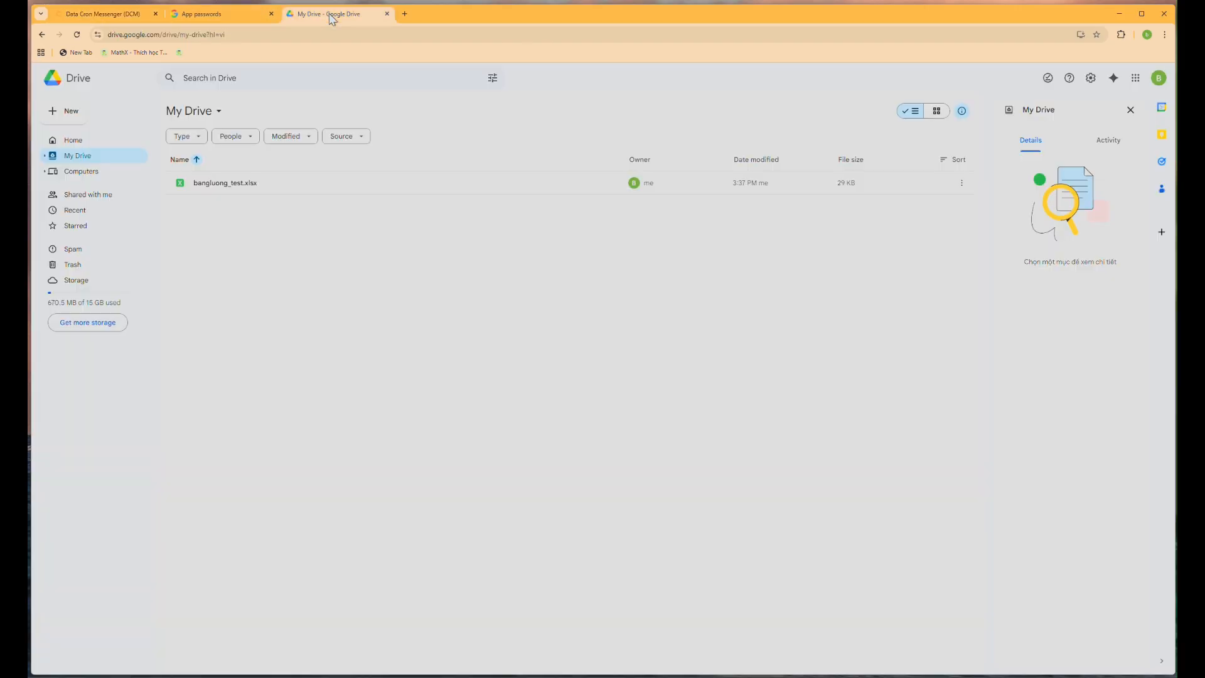
click(91, 14)
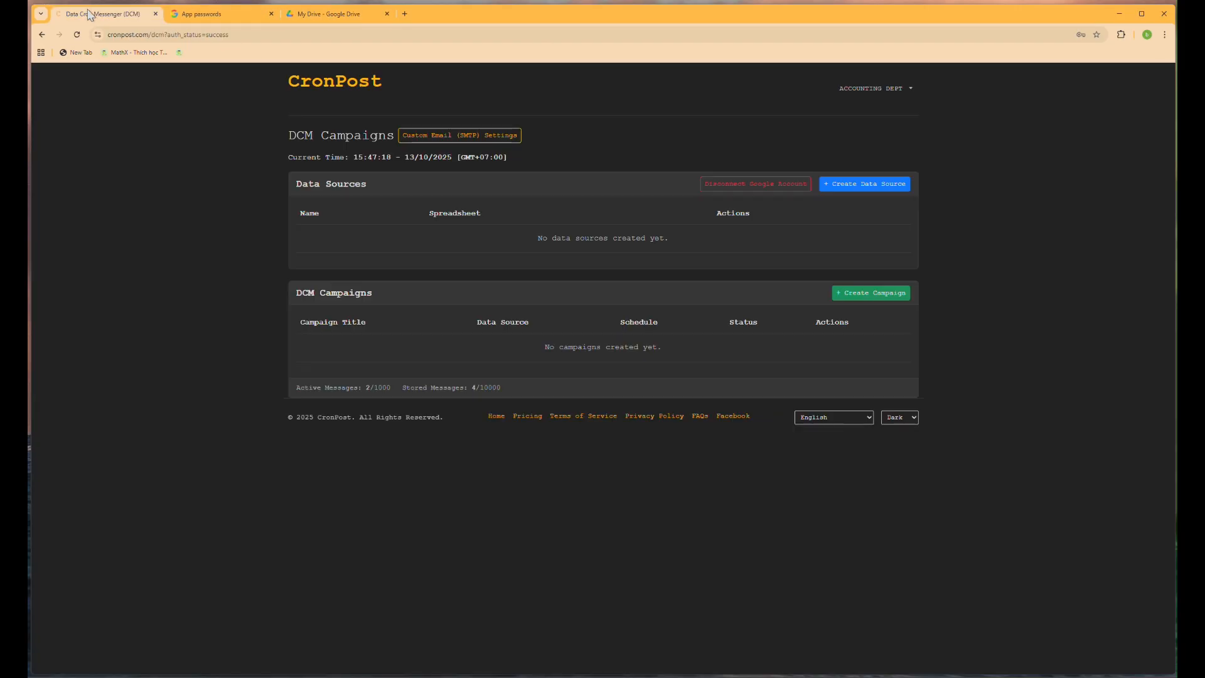
click(898, 184)
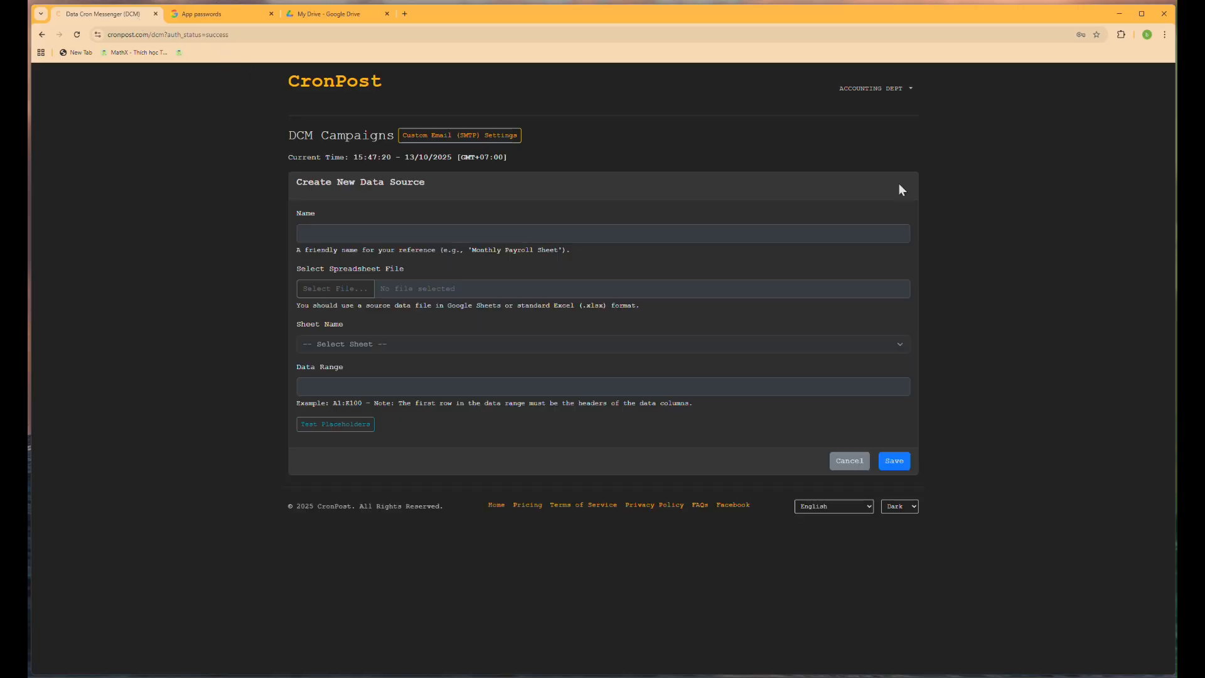
click(334, 288)
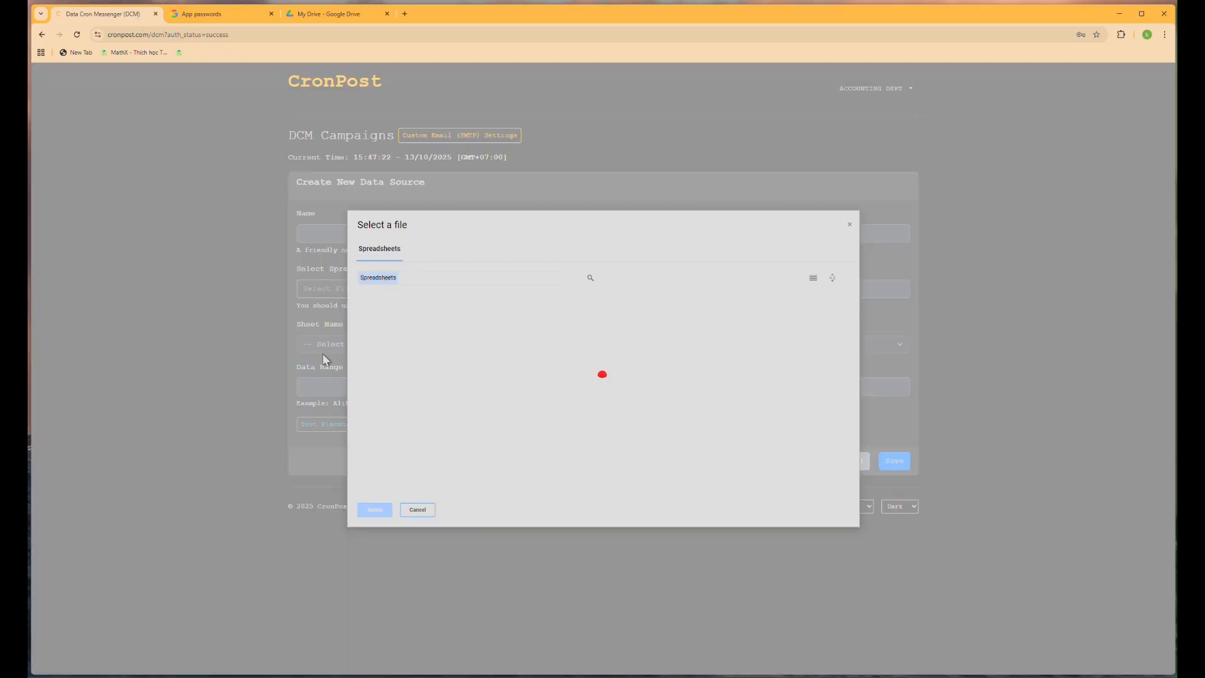
double_click(425, 364)
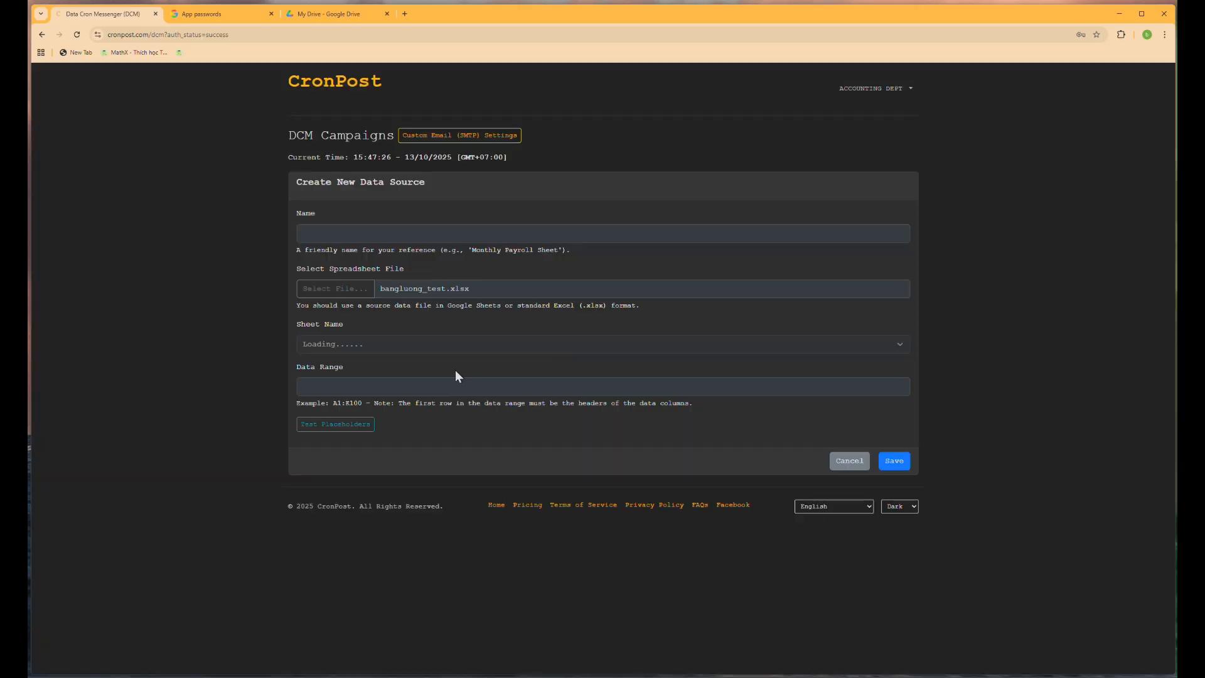
click(593, 347)
click(593, 346)
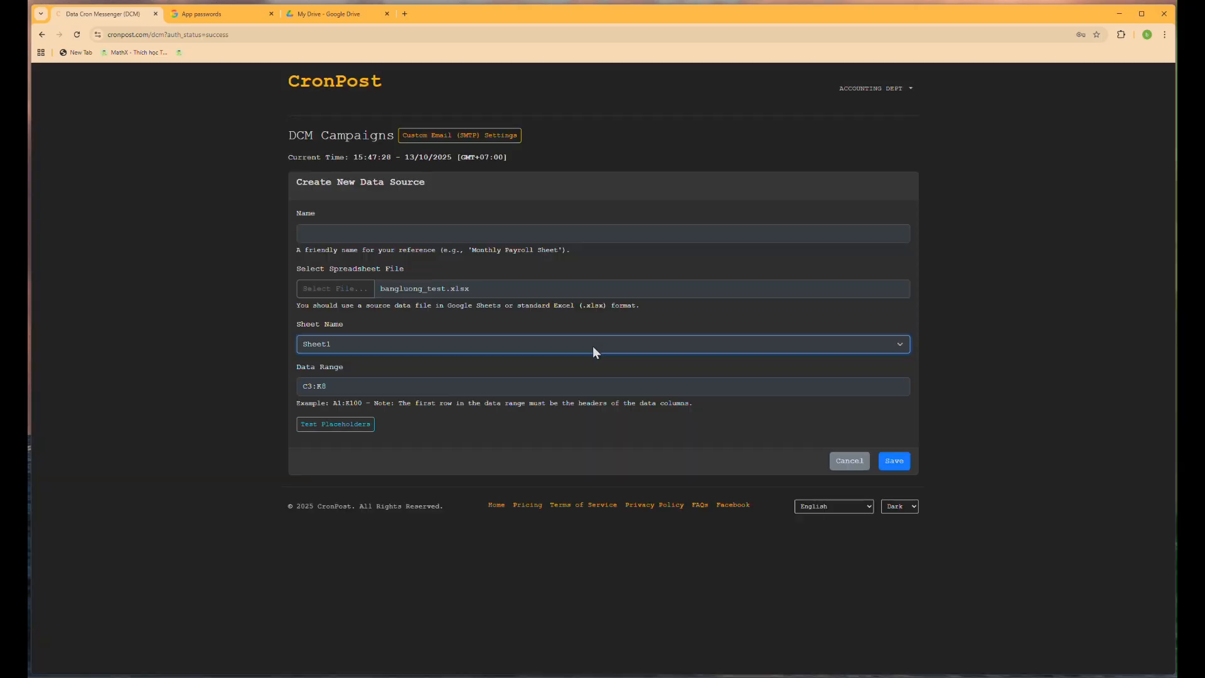
- Open bangluong_test.xlsx from Google Drive to examine its data range, and return to the CronPost data source form
click(322, 15)
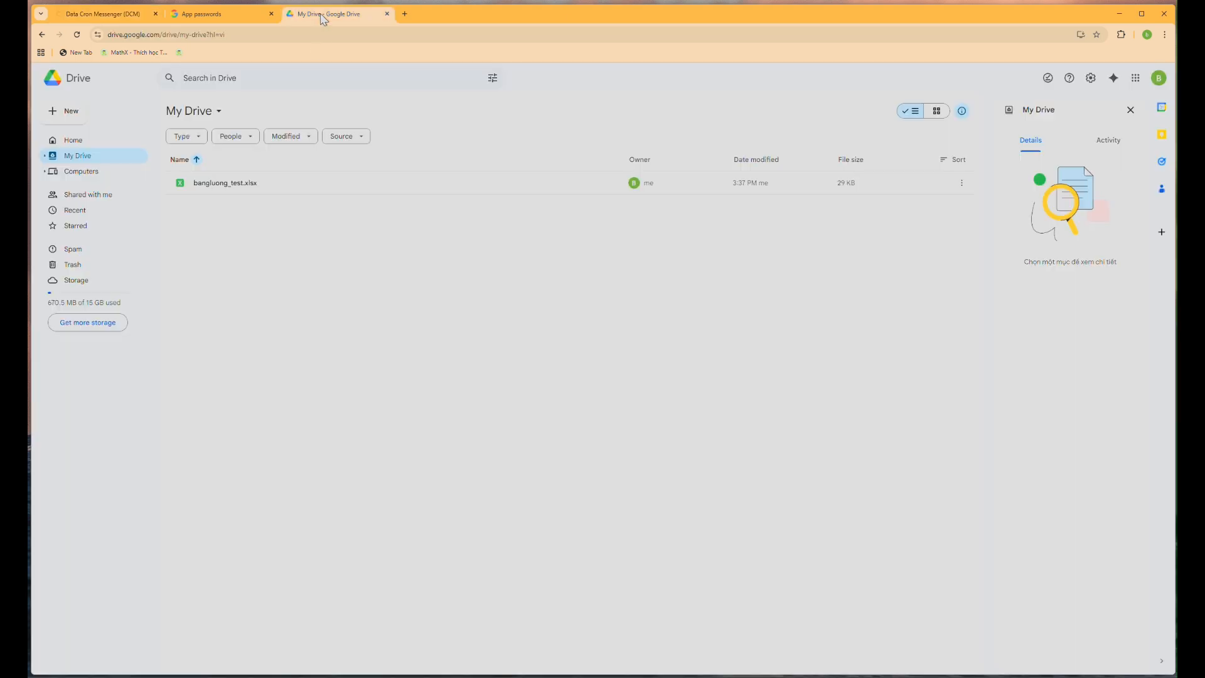
double_click(280, 186)
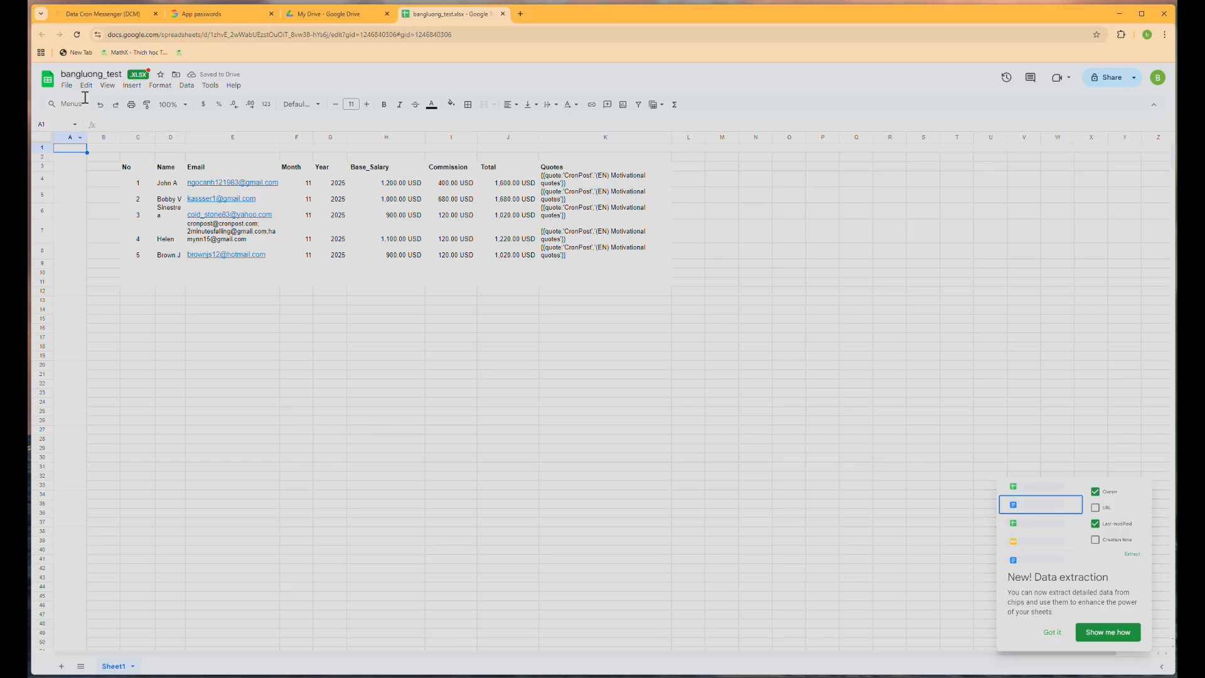
click(103, 14)
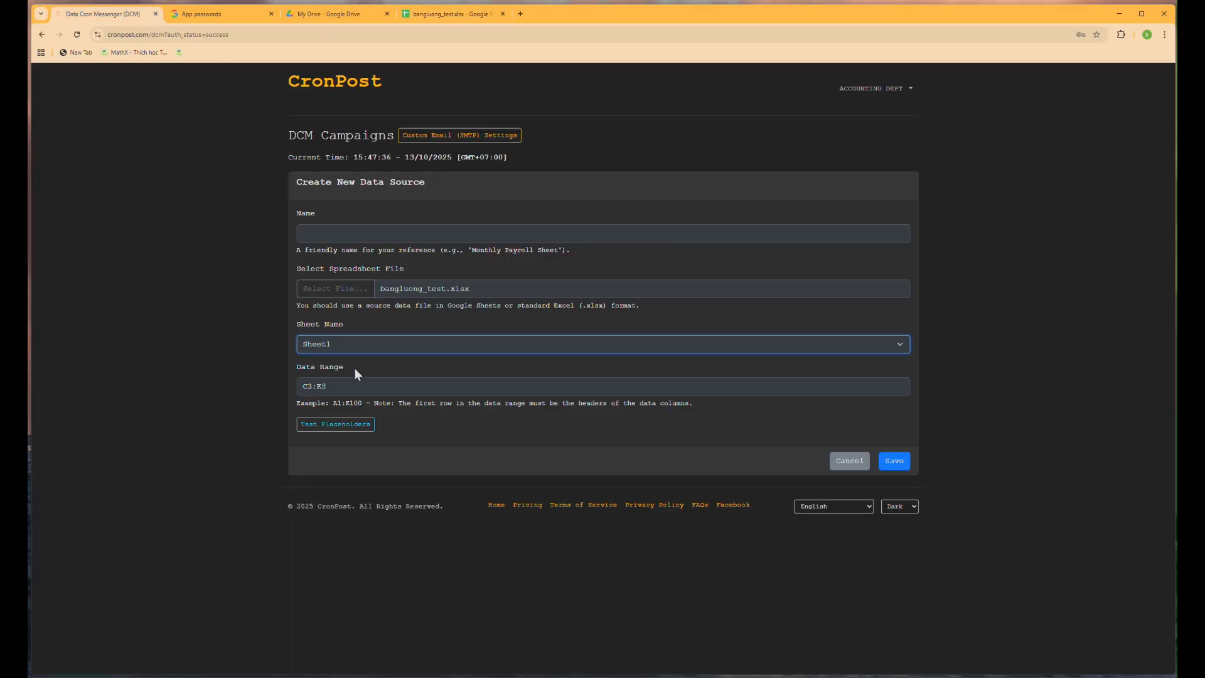
- Name the new data source DGD Salary
click(343, 232)
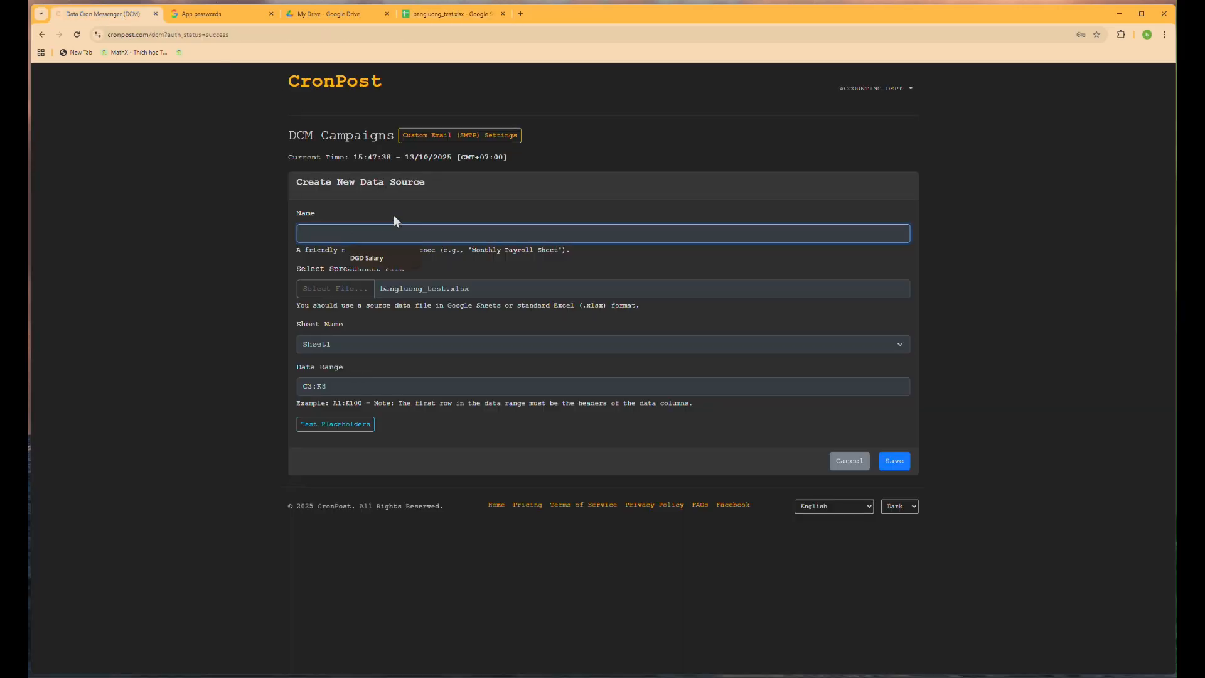
text(DGD)
click(370, 259)
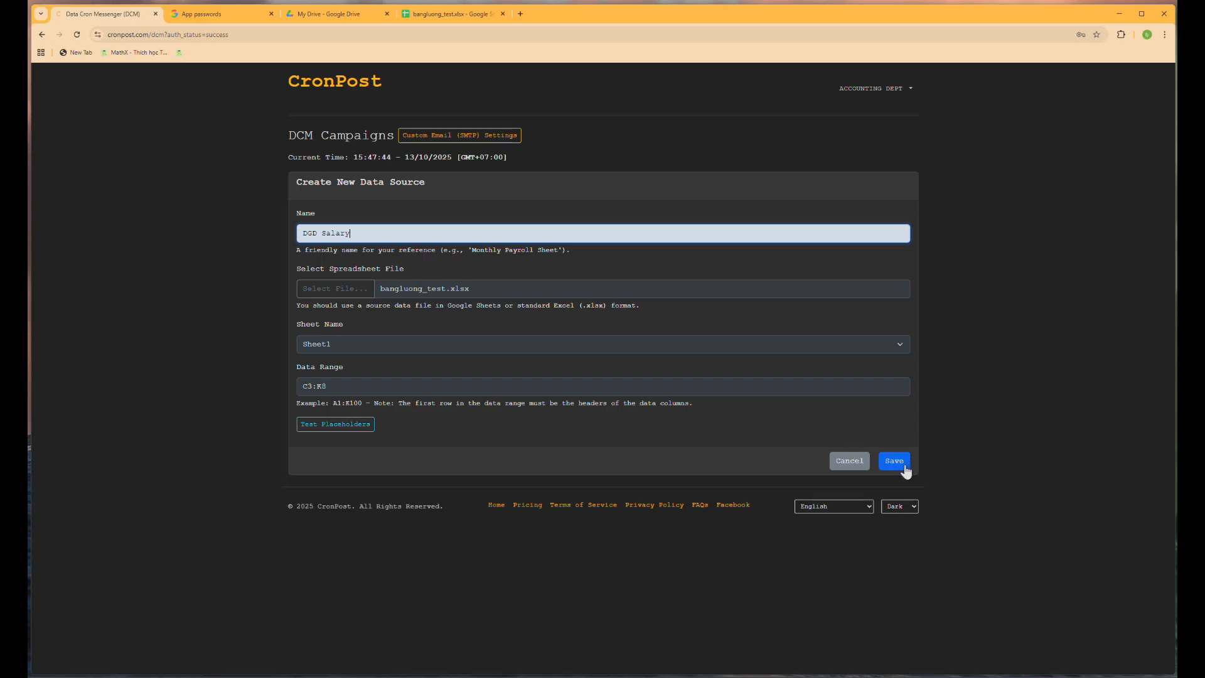
- Test the data source's placeholders against the spreadsheet's column headers and save the data source
click(336, 425)
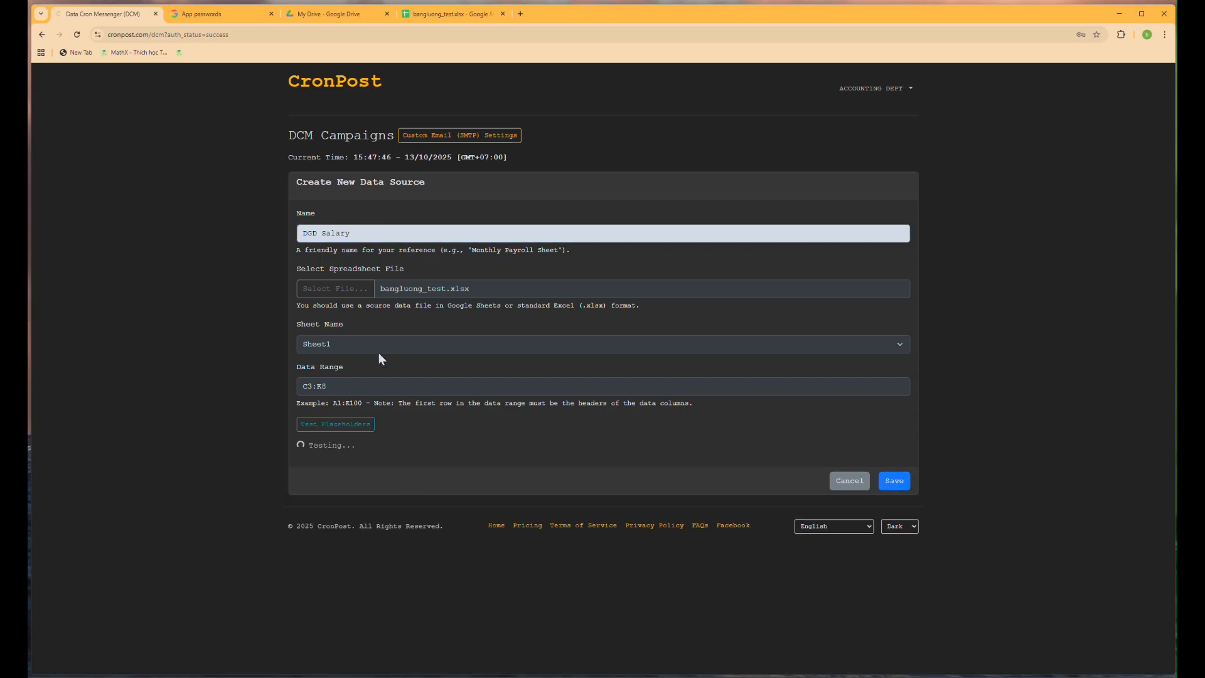
click(451, 14)
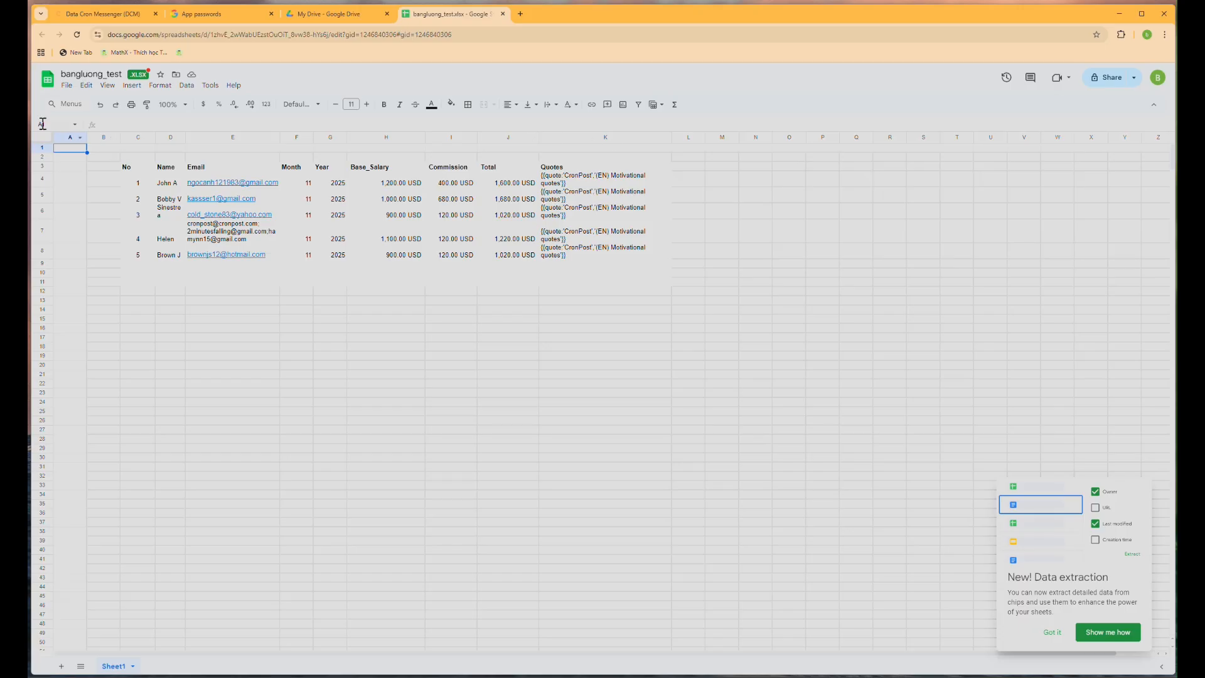
click(63, 14)
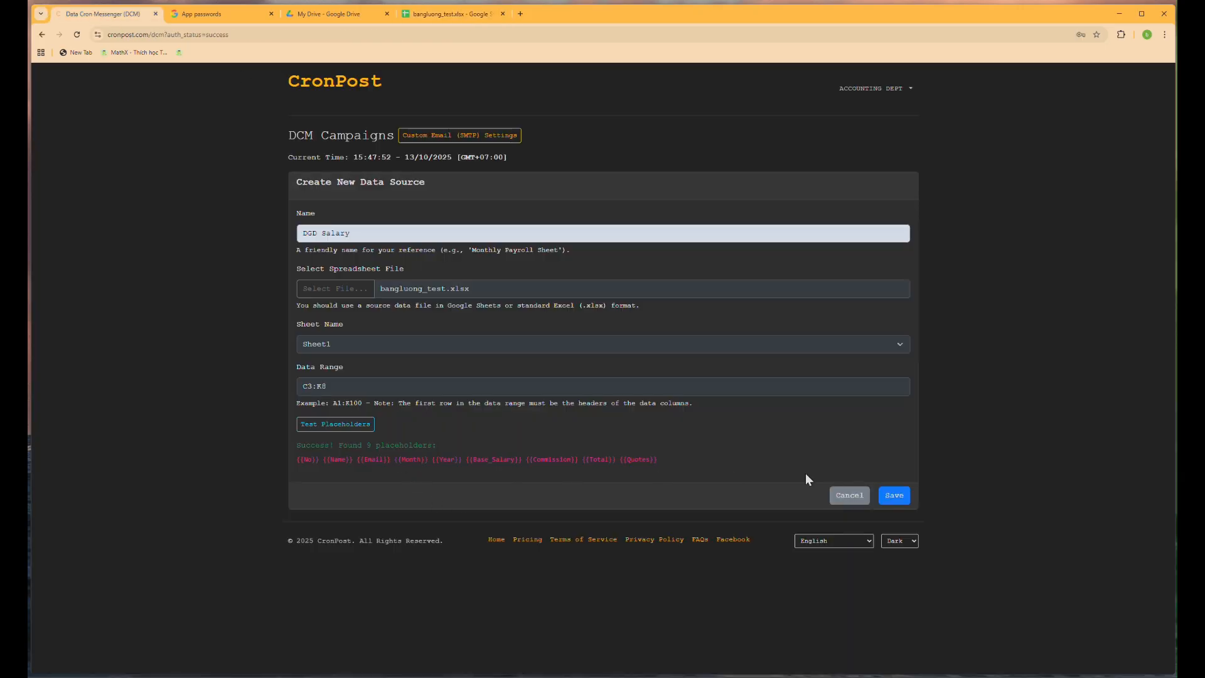
click(894, 495)
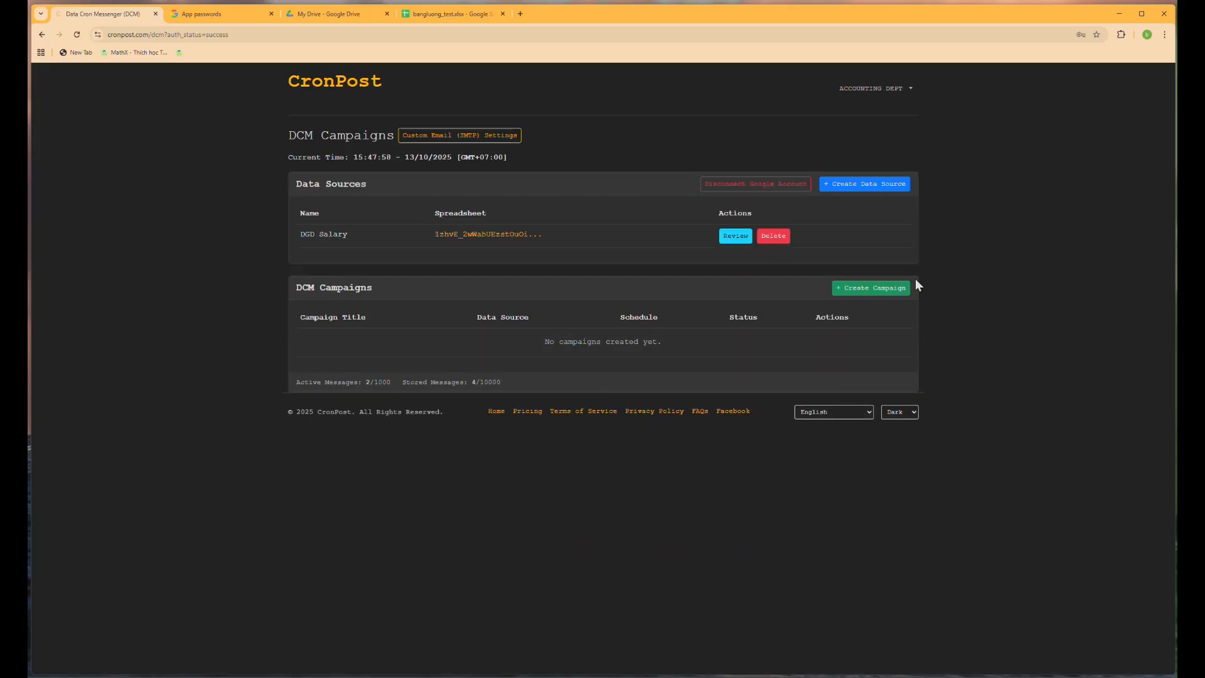
- Try to create a DCM campaign, and open the Custom Email (SMTP) settings
click(878, 290)
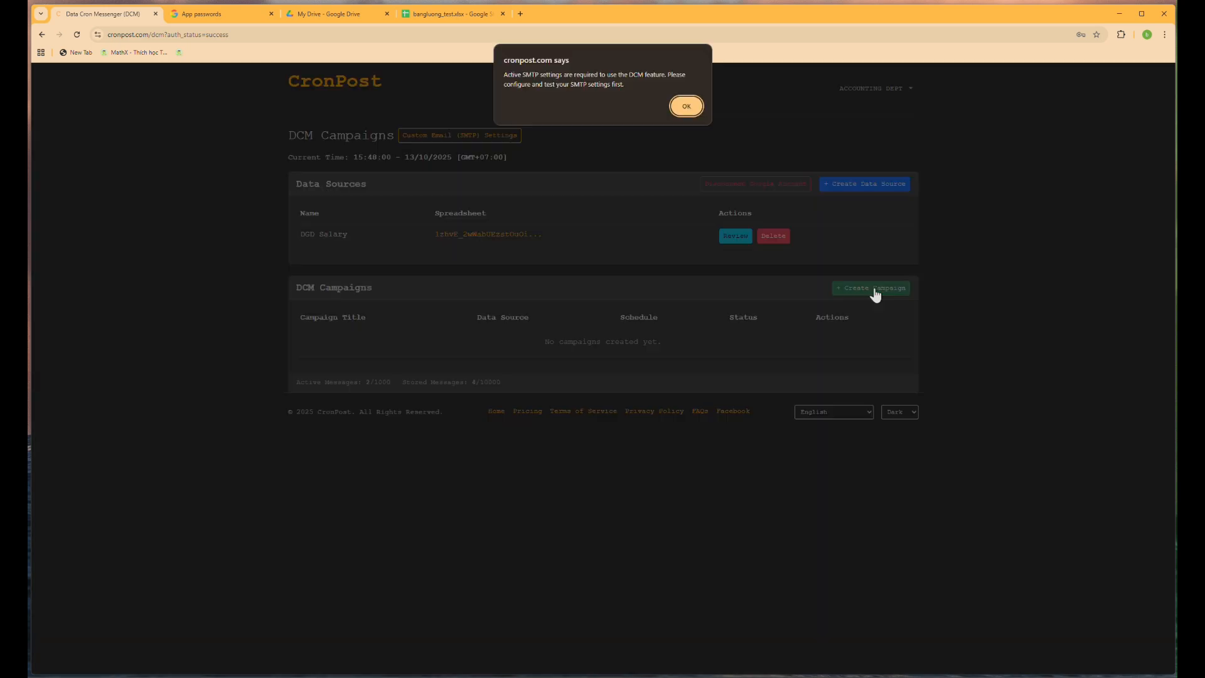
click(693, 108)
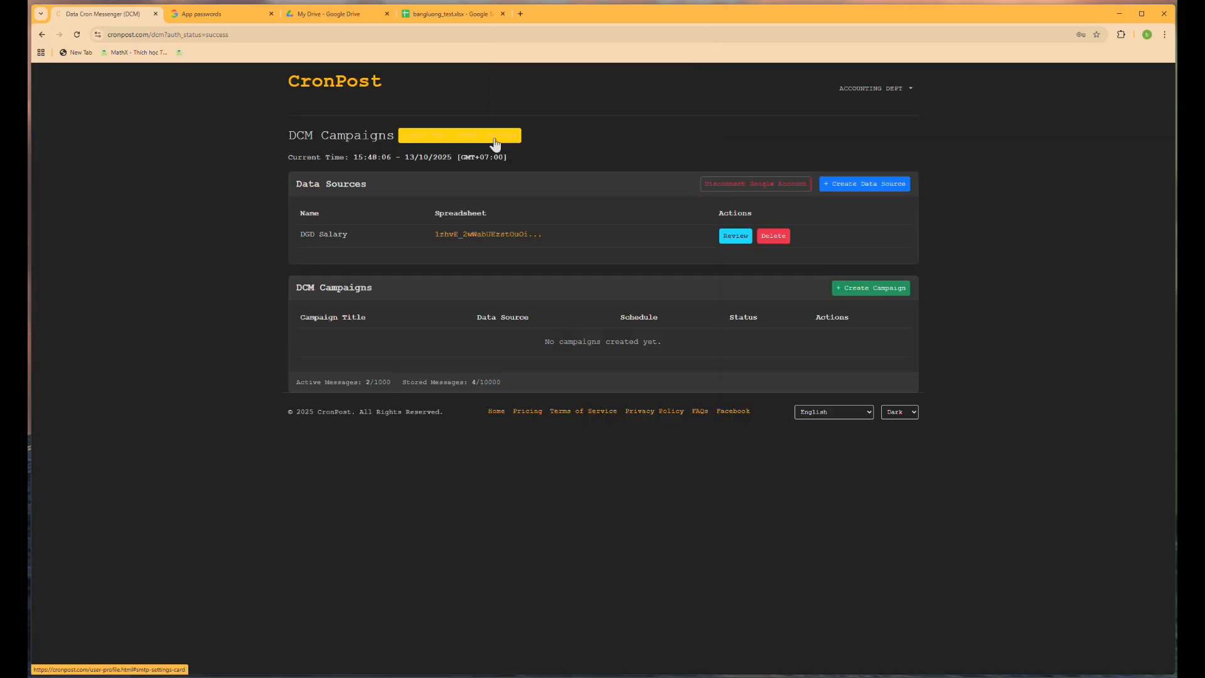
click(495, 138)
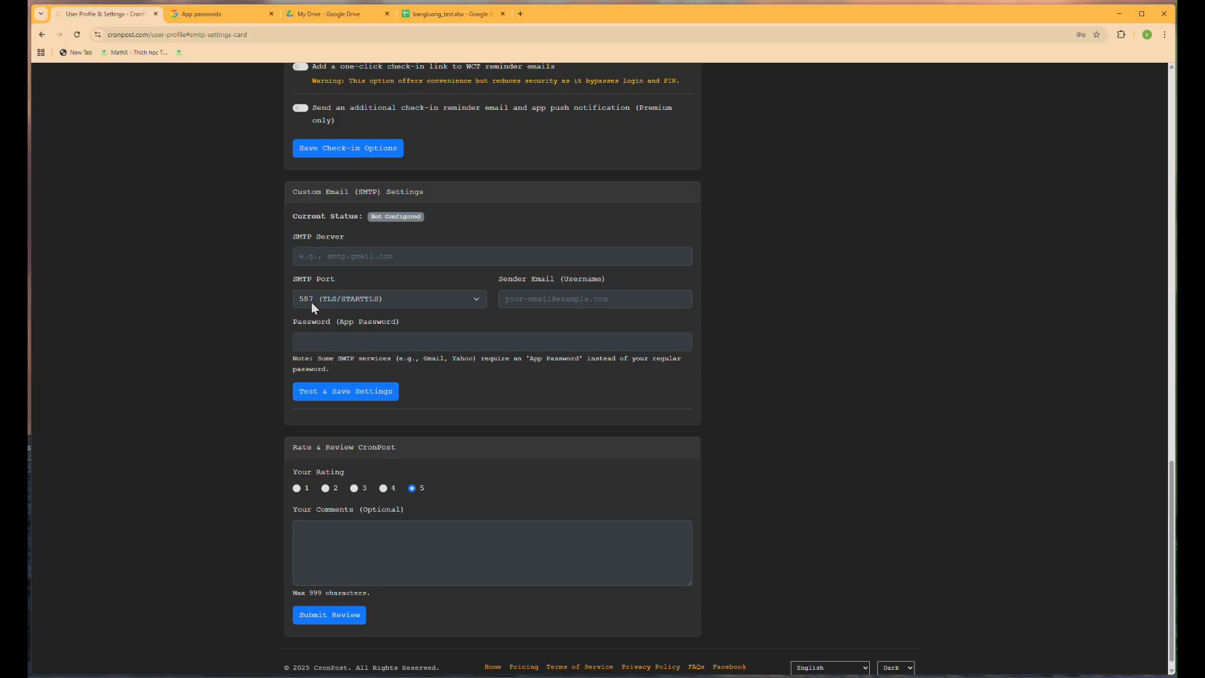
- Find App passwords in the Google Account settings by searching for "app", and verify with the account password
click(217, 14)
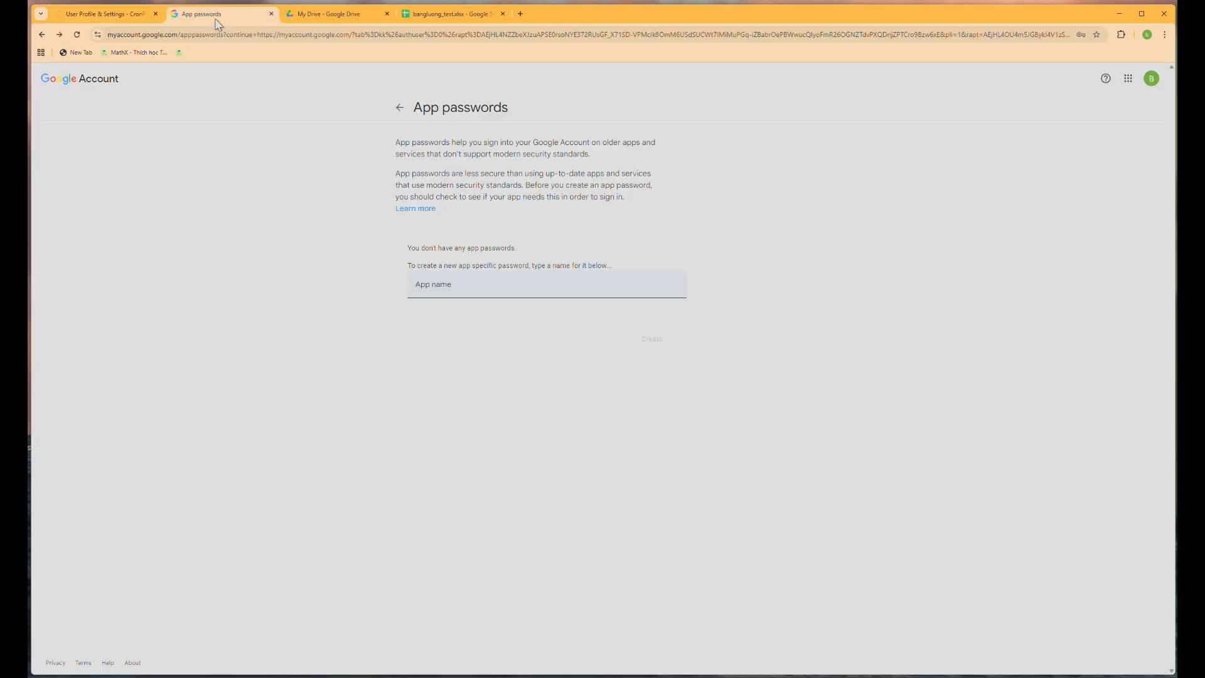
scroll(522, 238, down, 1)
text(a)
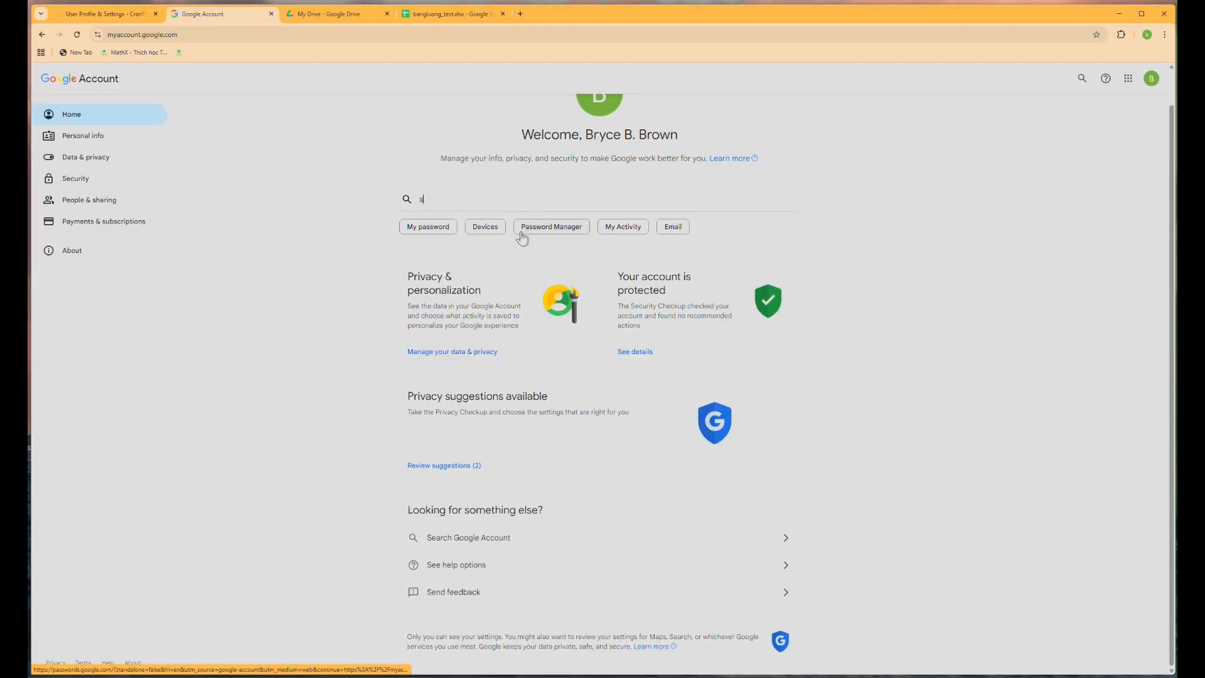
text(pp)
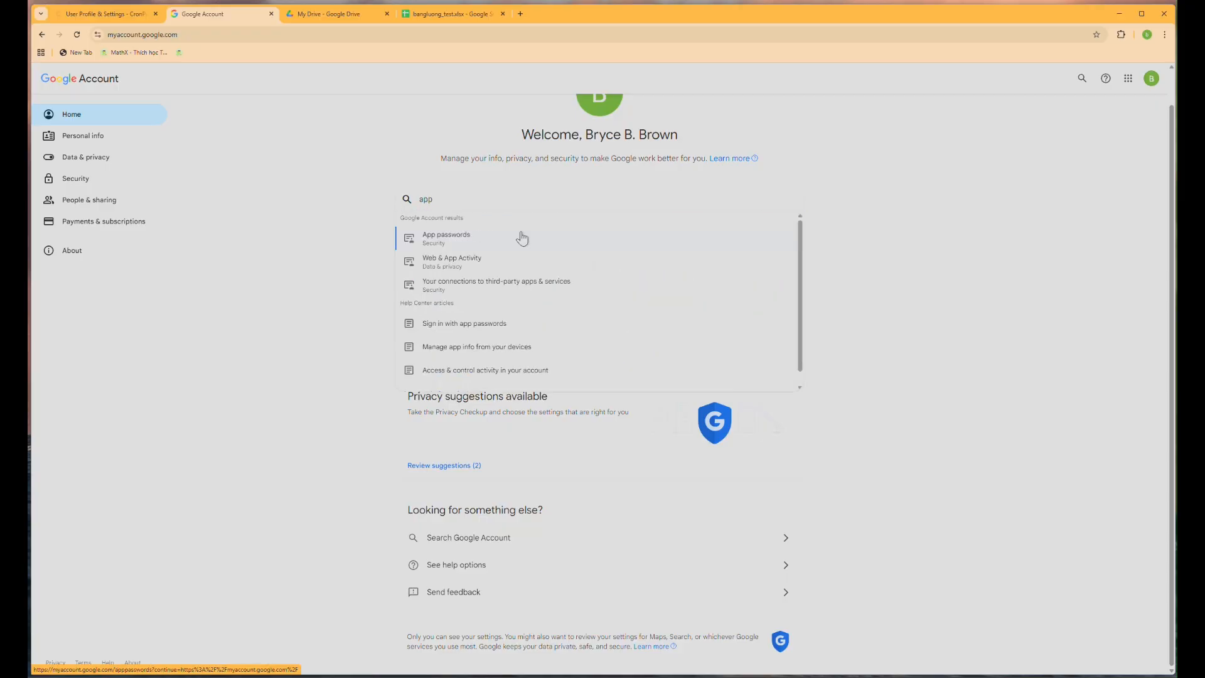
click(521, 238)
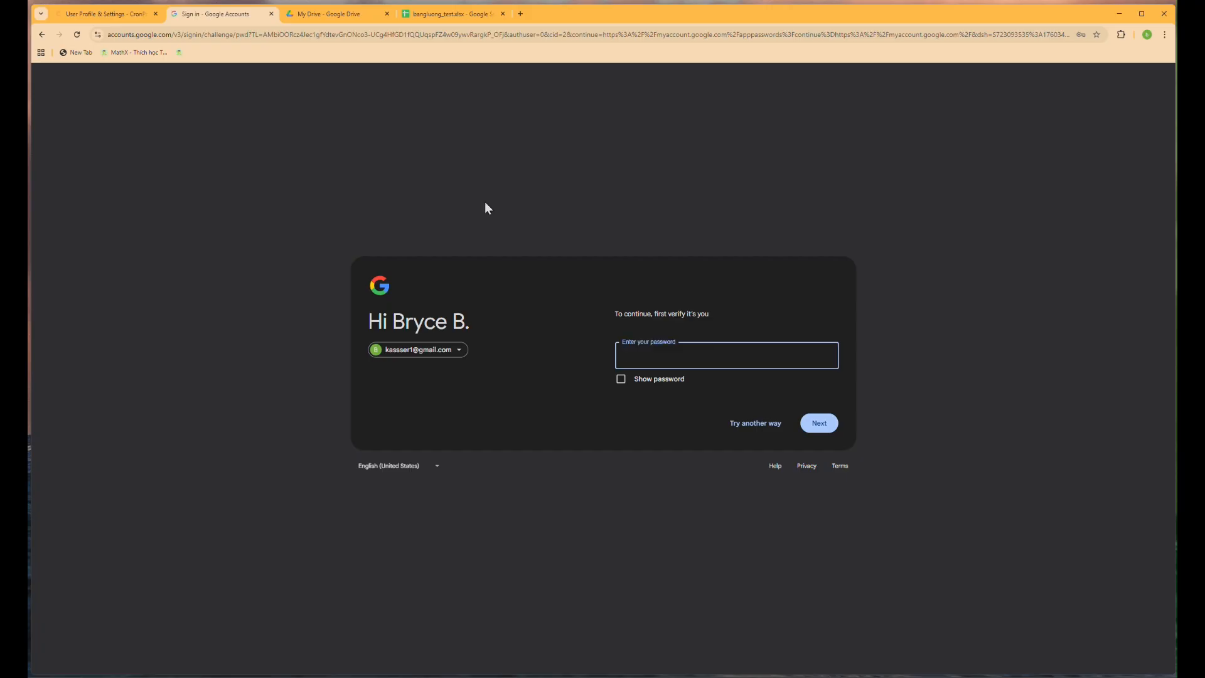
click(826, 428)
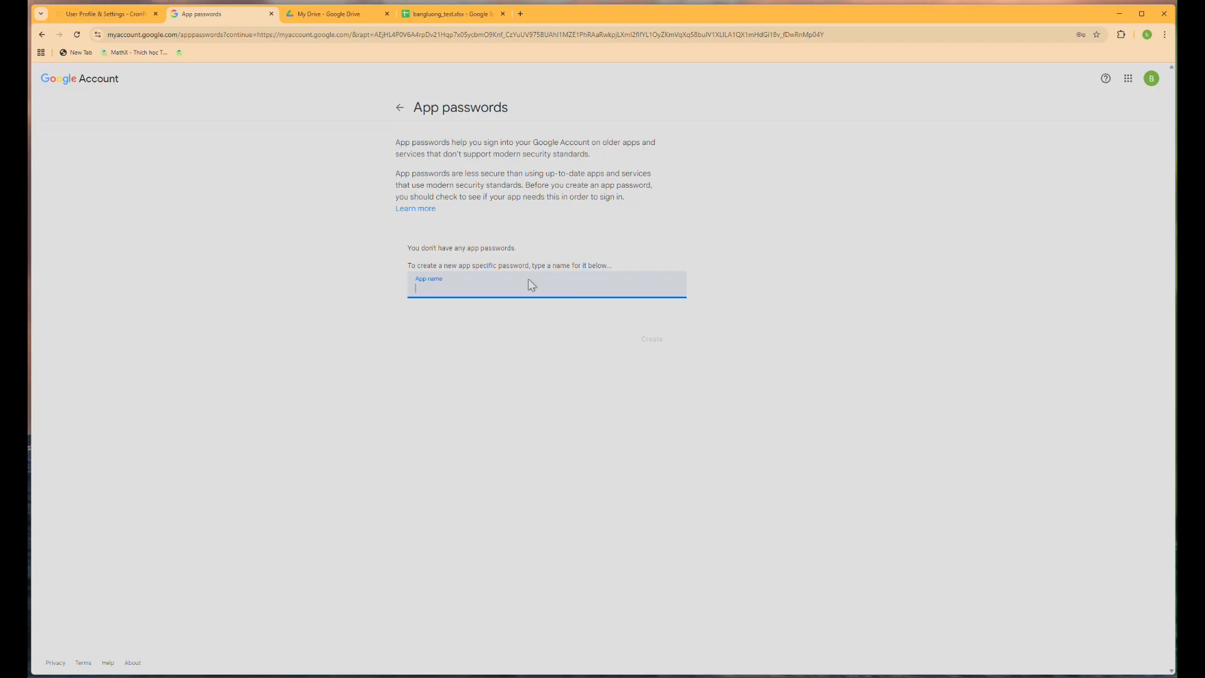
- Create a Google app password named cronpost and copy the generated password
text(cronpost)
click(652, 340)
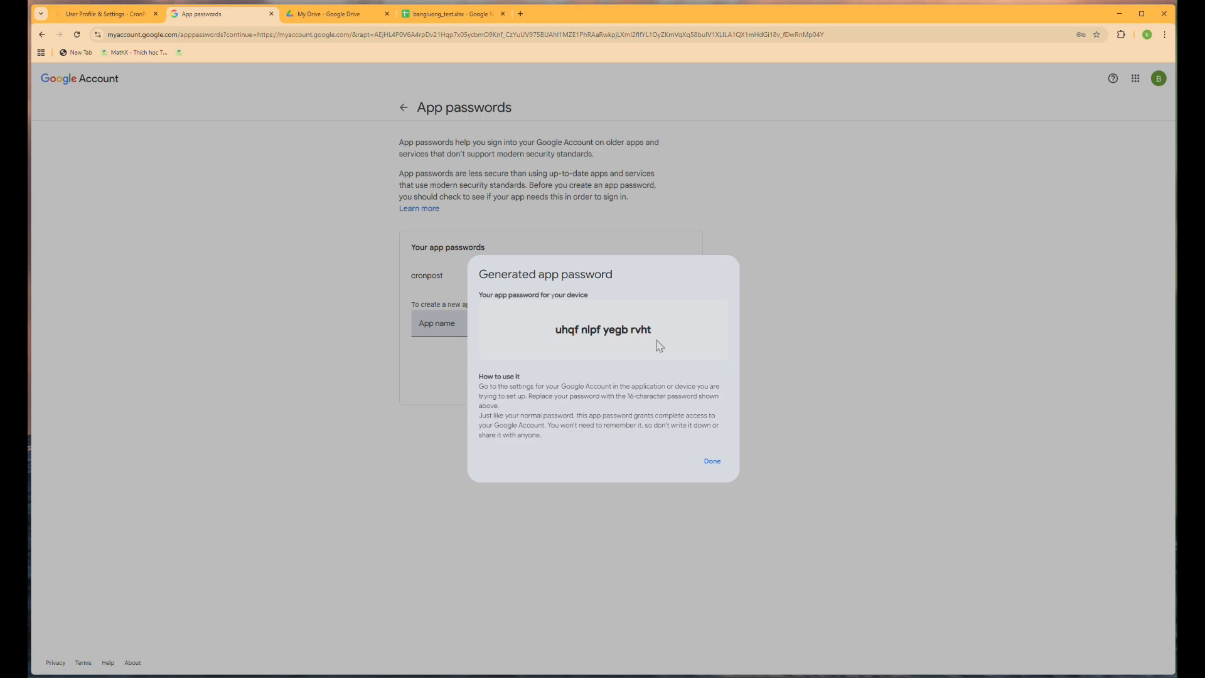
drag(657, 342, 526, 338)
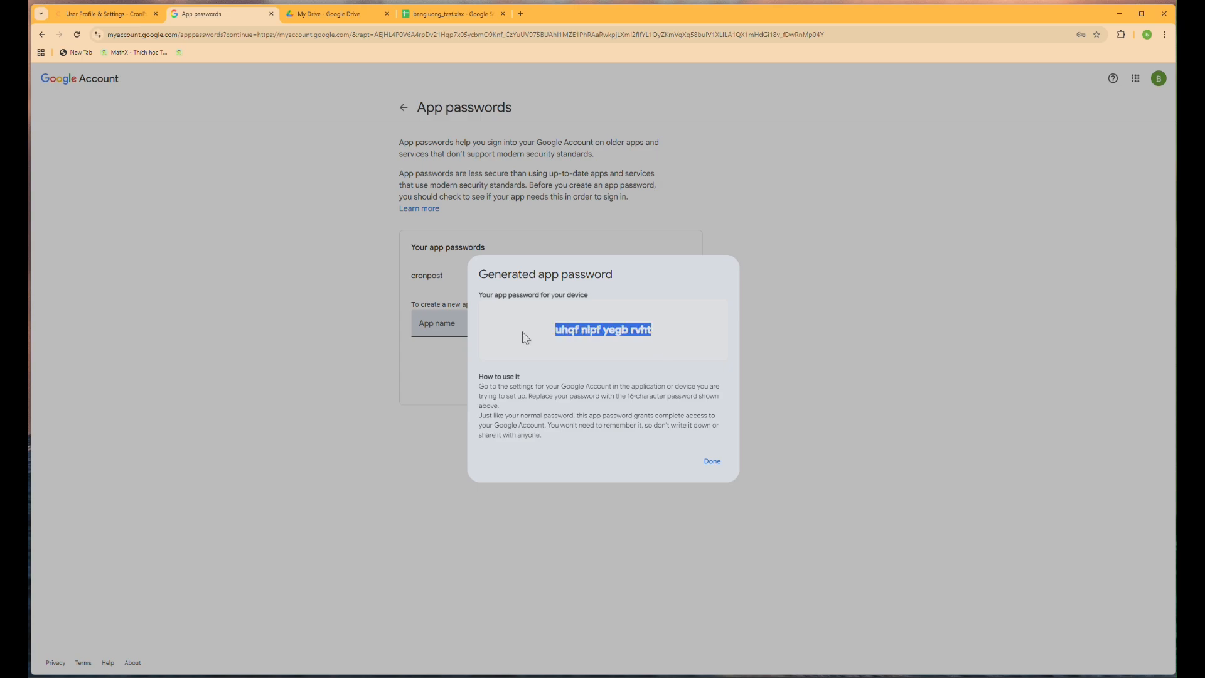
right_click(575, 340)
click(627, 350)
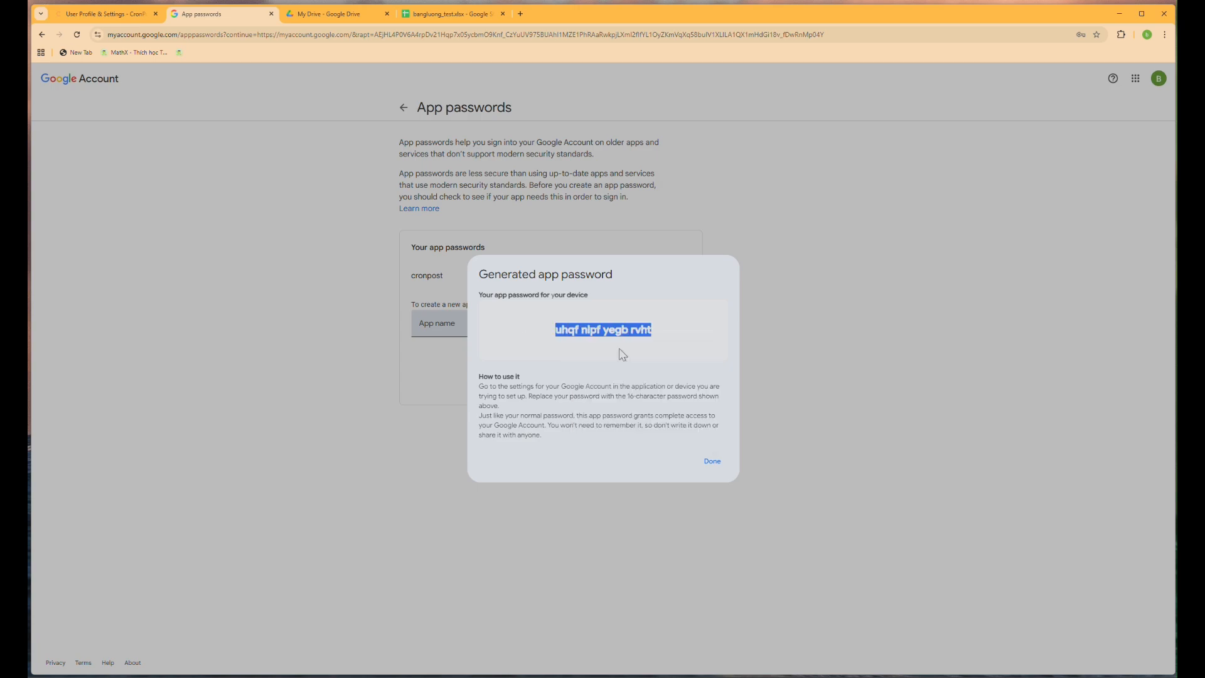
- In CronPost's SMTP settings, enter the app password, server smtp.gmail.com and the sender email, test and save them, and decline the browser's password update
click(712, 462)
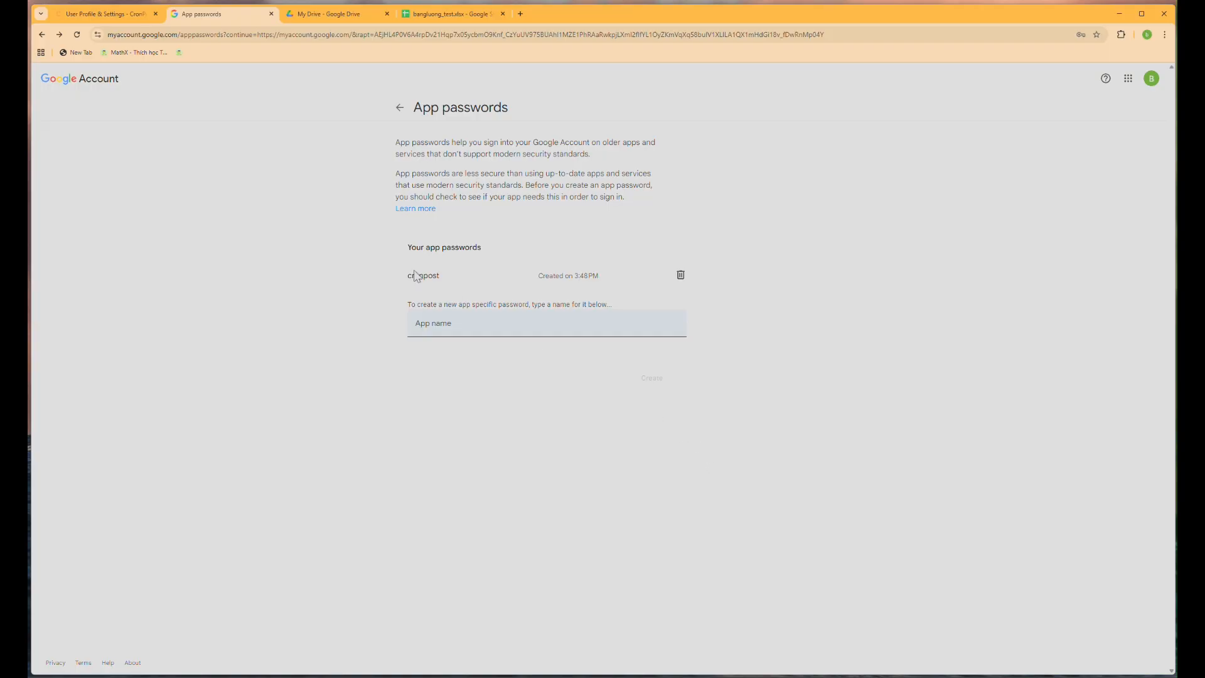
click(67, 13)
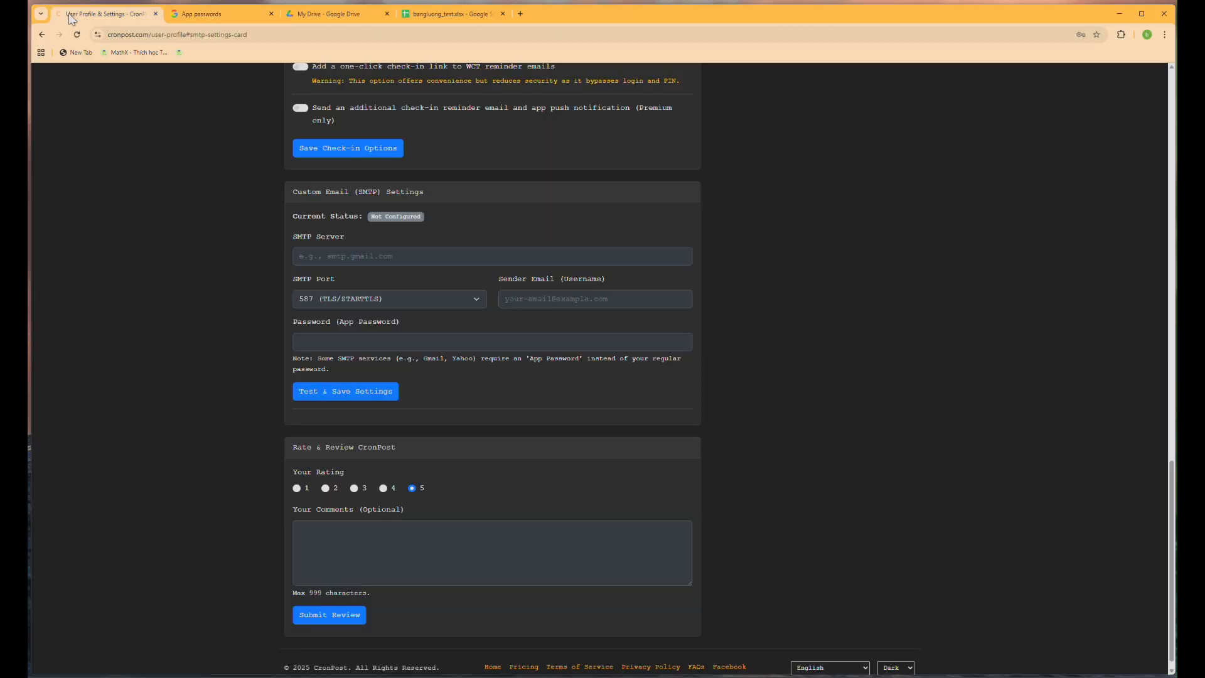
click(341, 343)
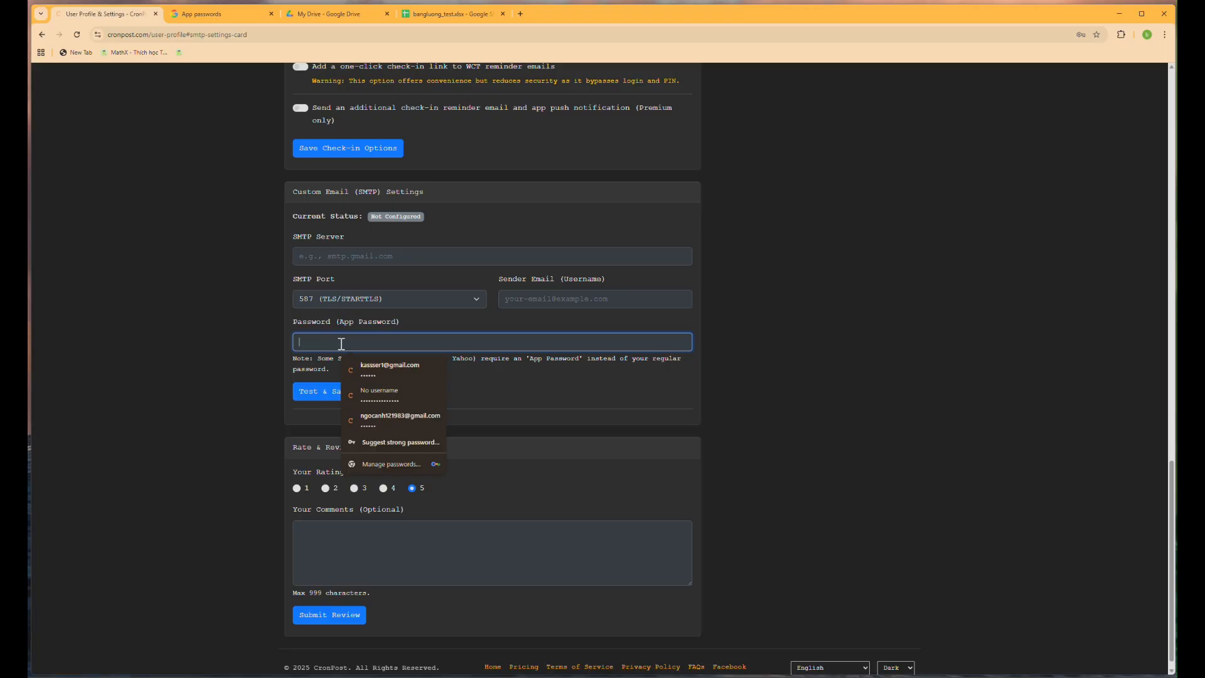
key(ctrl+v)
click(389, 256)
text(sm)
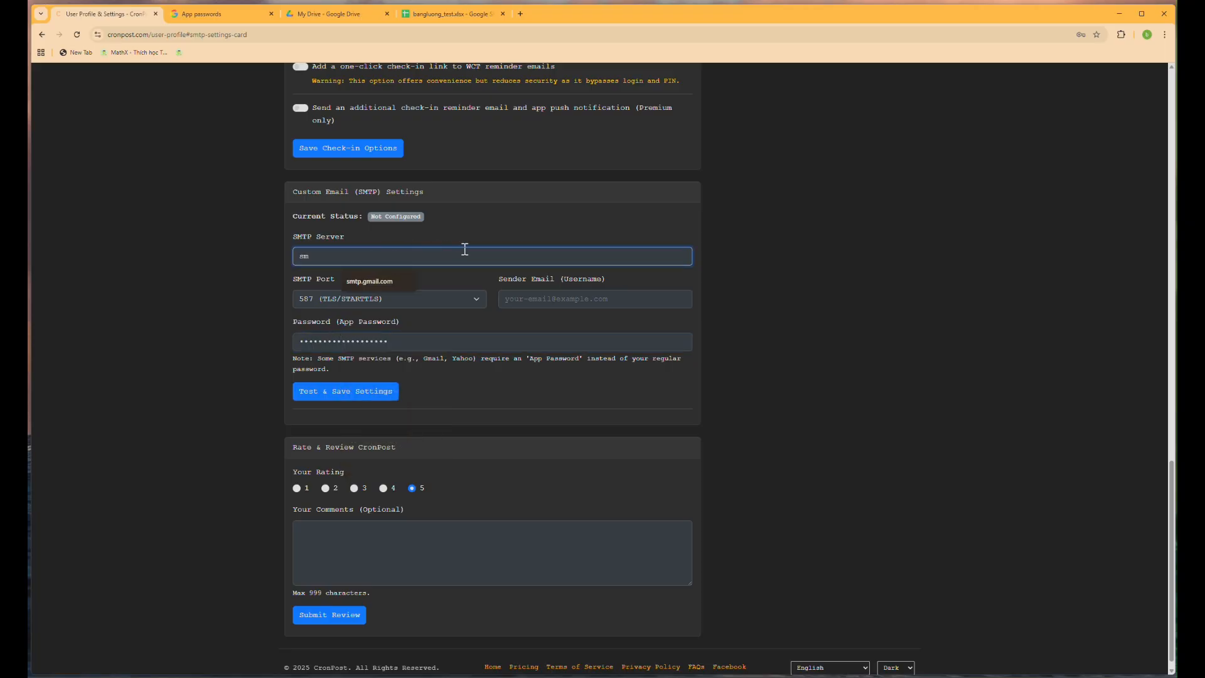
click(370, 282)
click(582, 299)
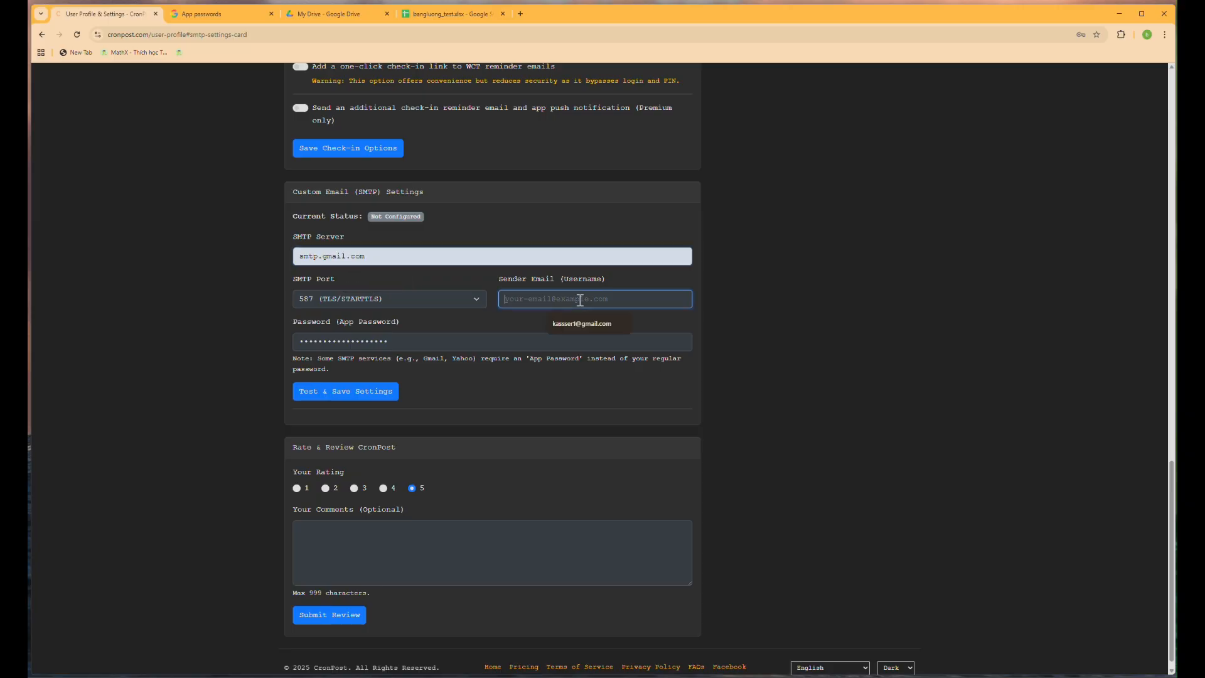
click(589, 323)
click(370, 391)
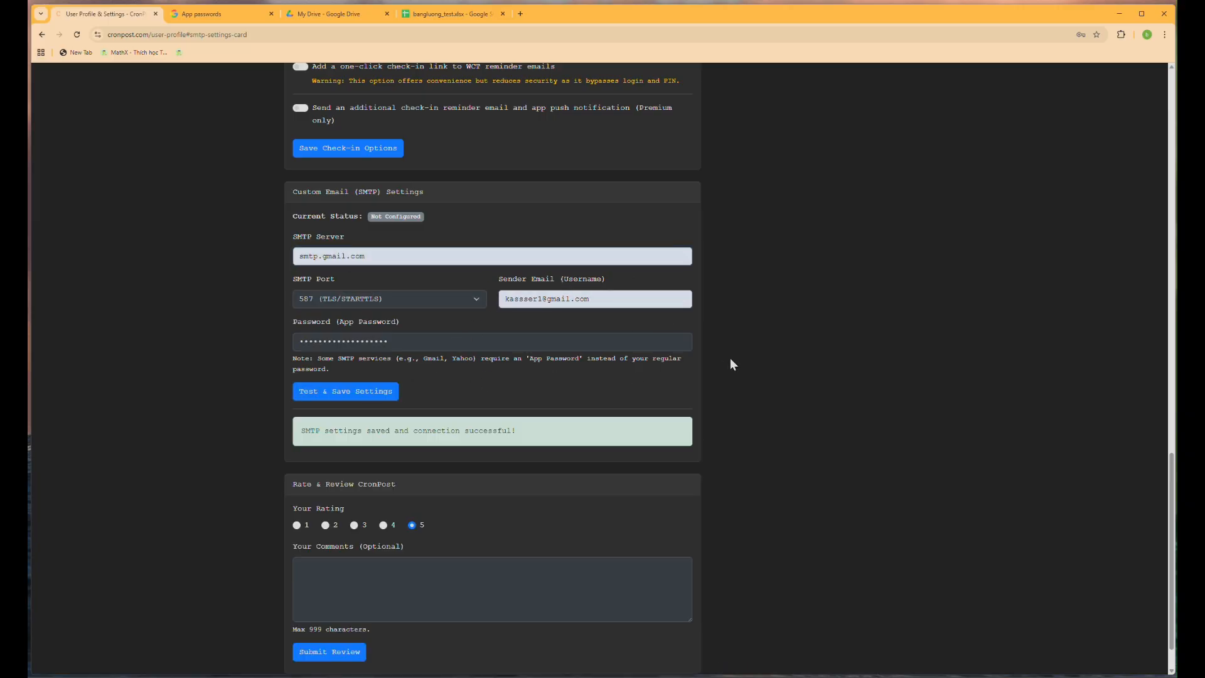
scroll(763, 322, up, 15)
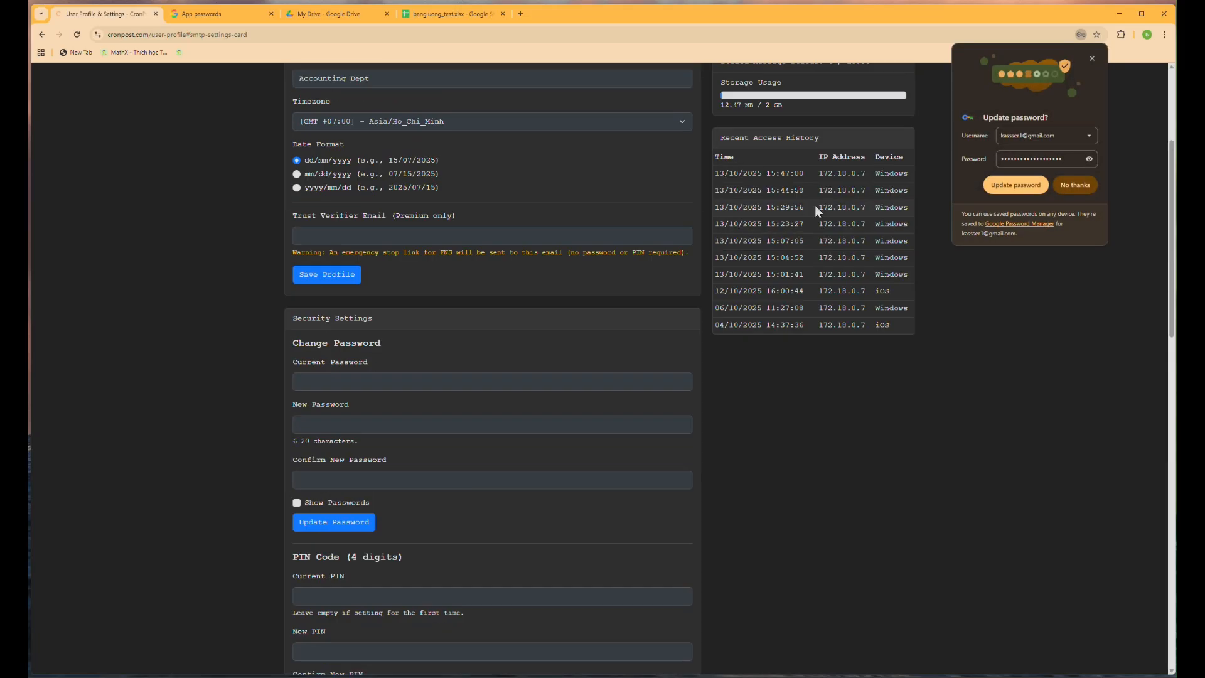
click(1085, 189)
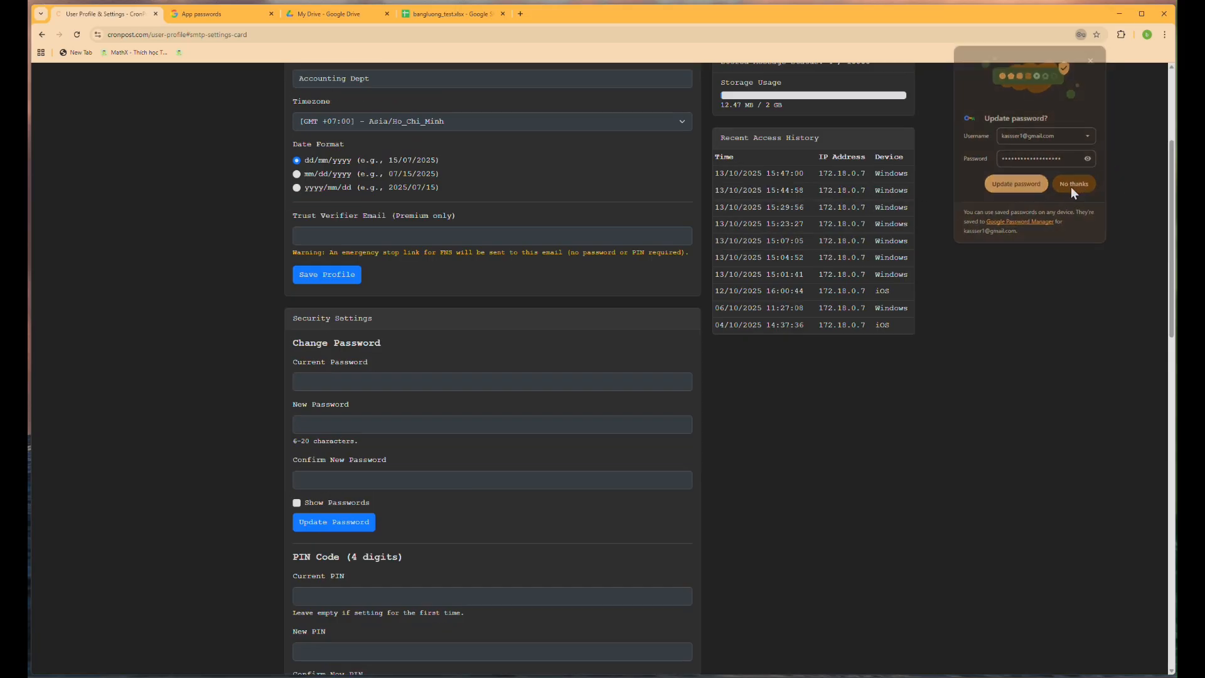
- Go to Data Cron Messenger (DCM) and create a new campaign using the DGD Salary data source
scroll(1004, 198, up, 4)
click(839, 93)
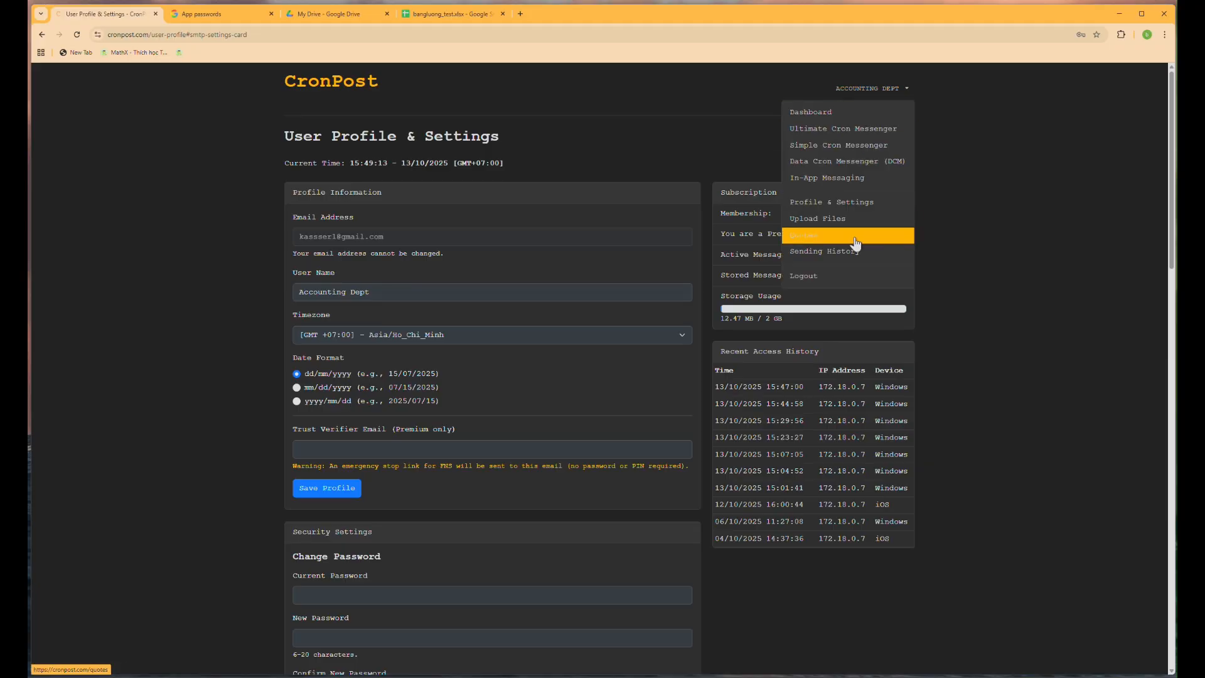
click(866, 163)
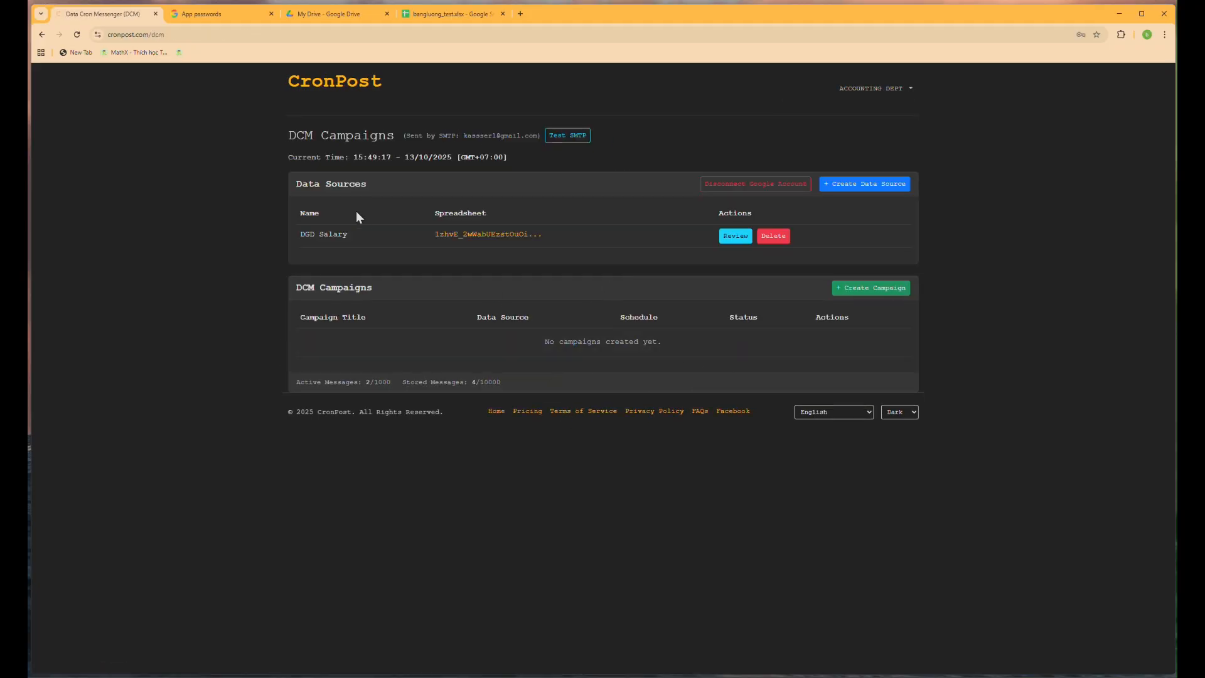
click(882, 289)
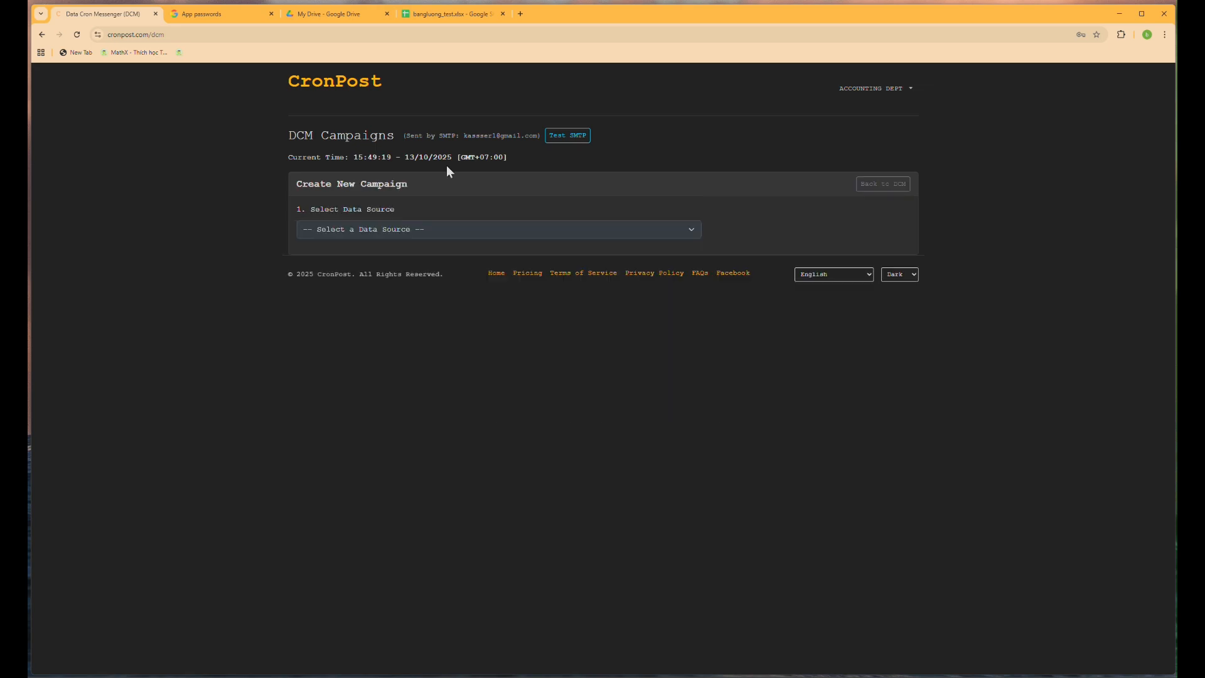
click(463, 230)
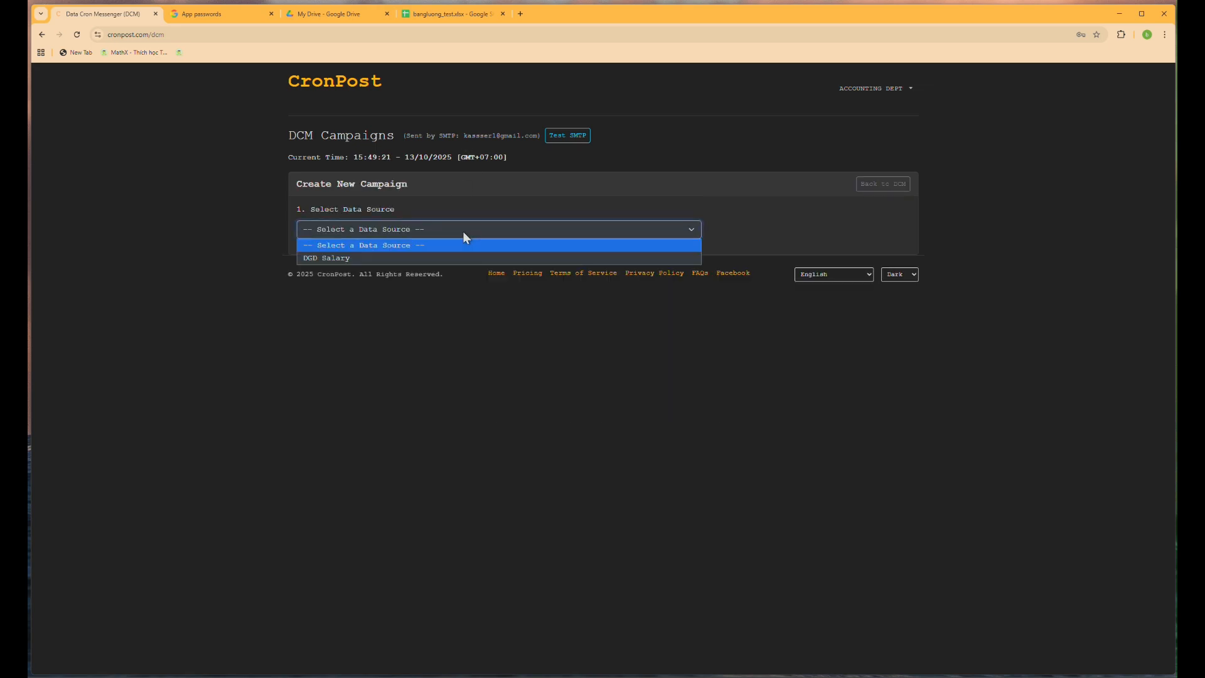
click(402, 258)
- Set the campaign's recipient column to Email and check the column's addresses
click(527, 273)
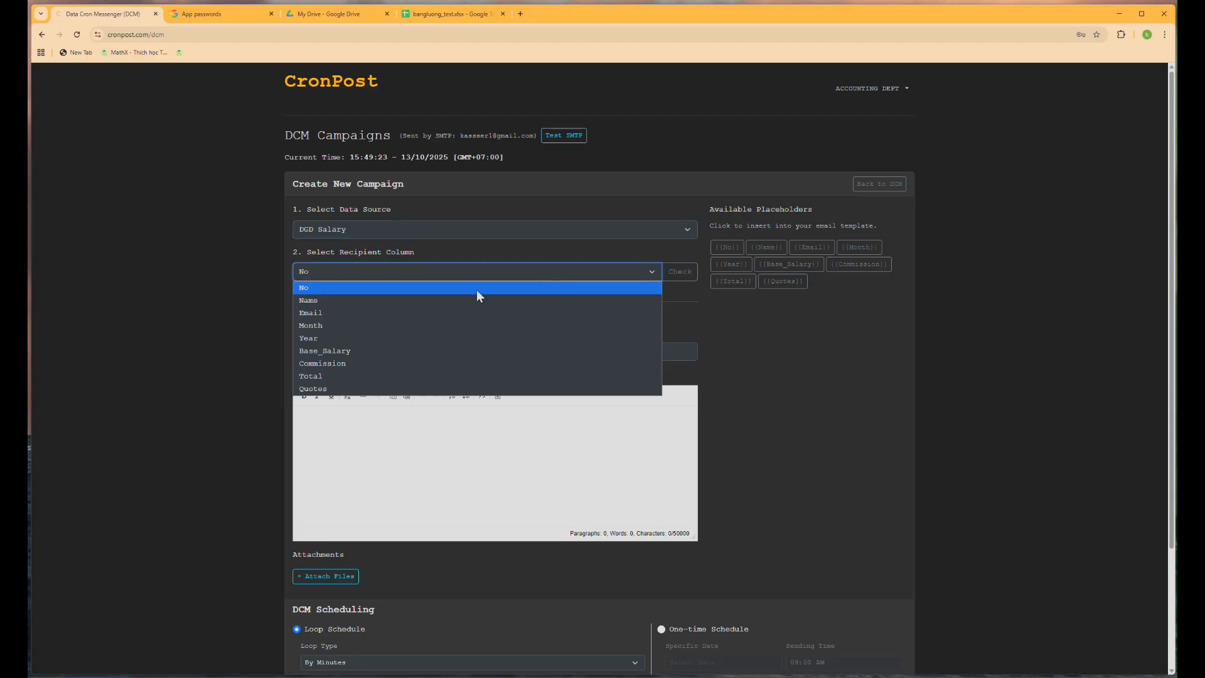
click(364, 317)
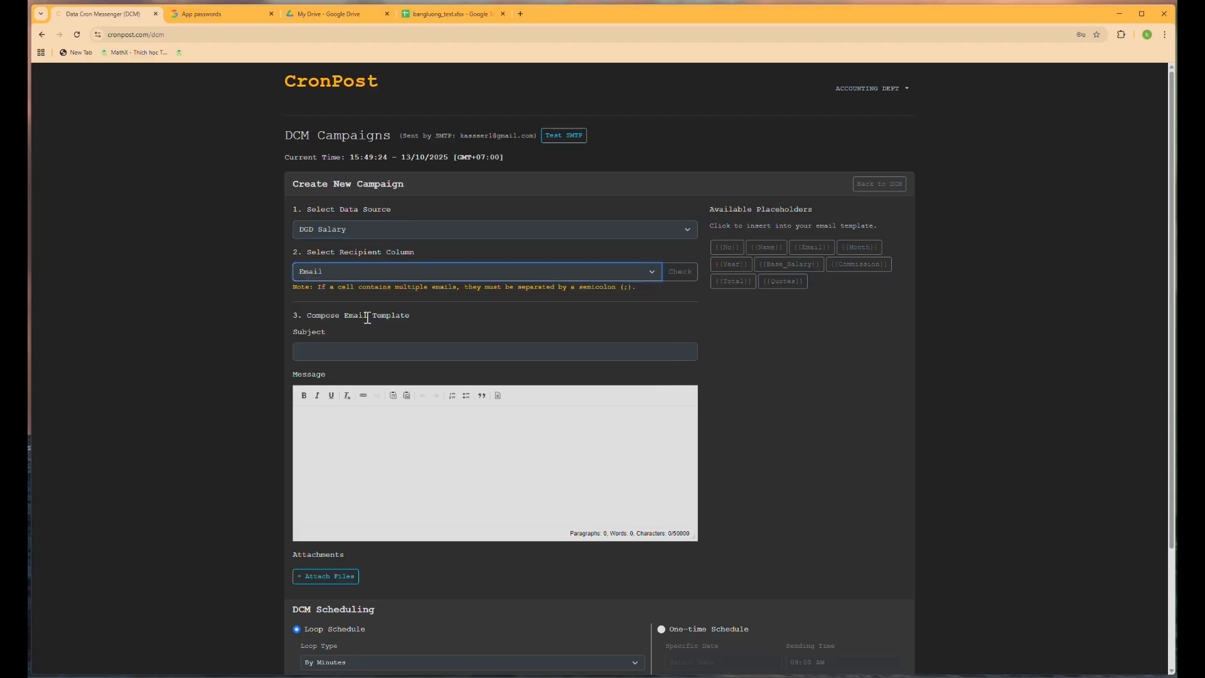
click(679, 273)
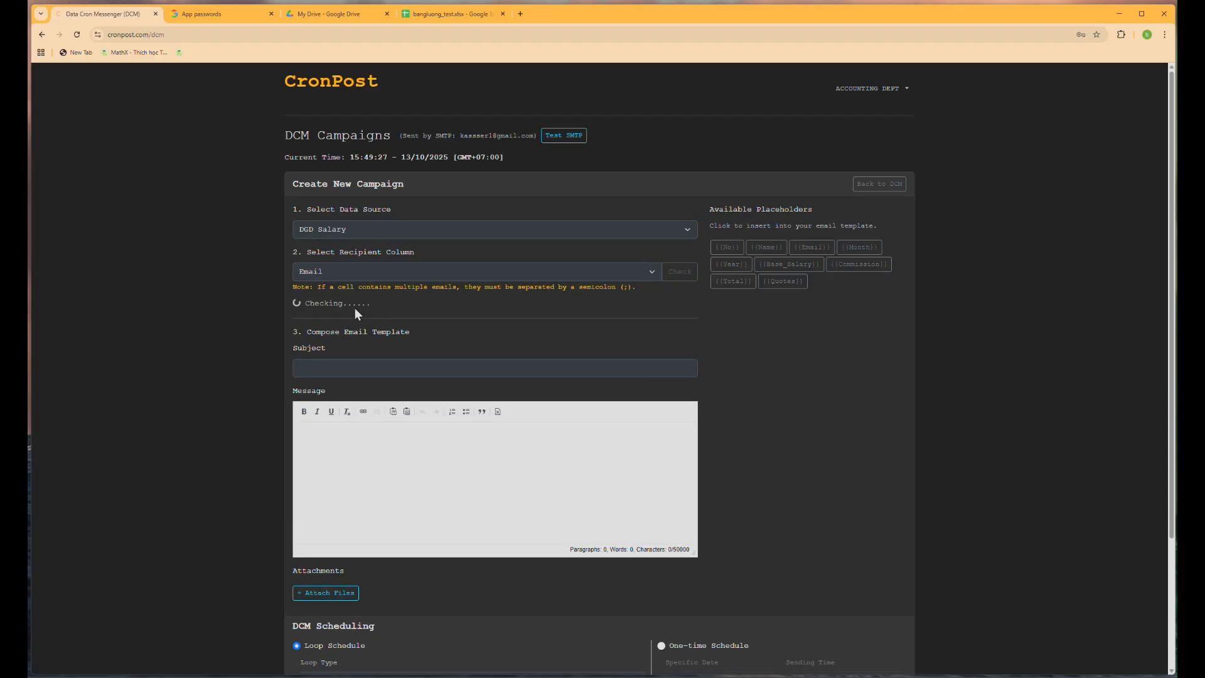
- Try the Name column as the recipient column and check its entries for valid email addresses
click(591, 274)
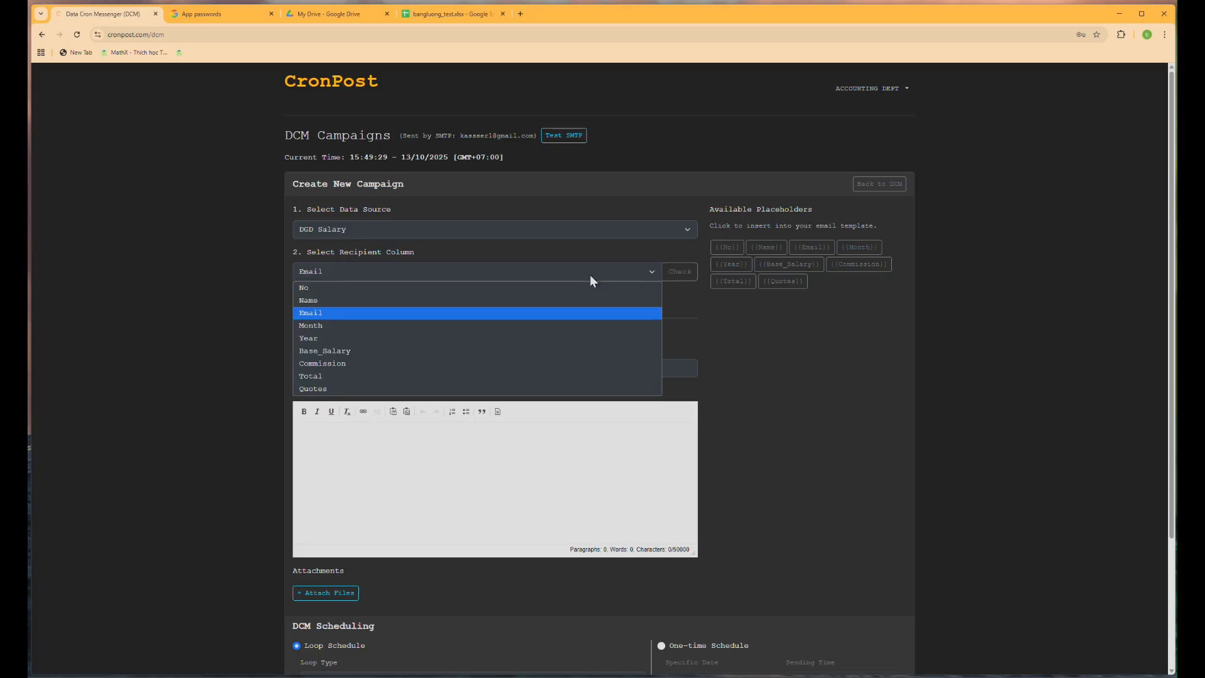
click(423, 303)
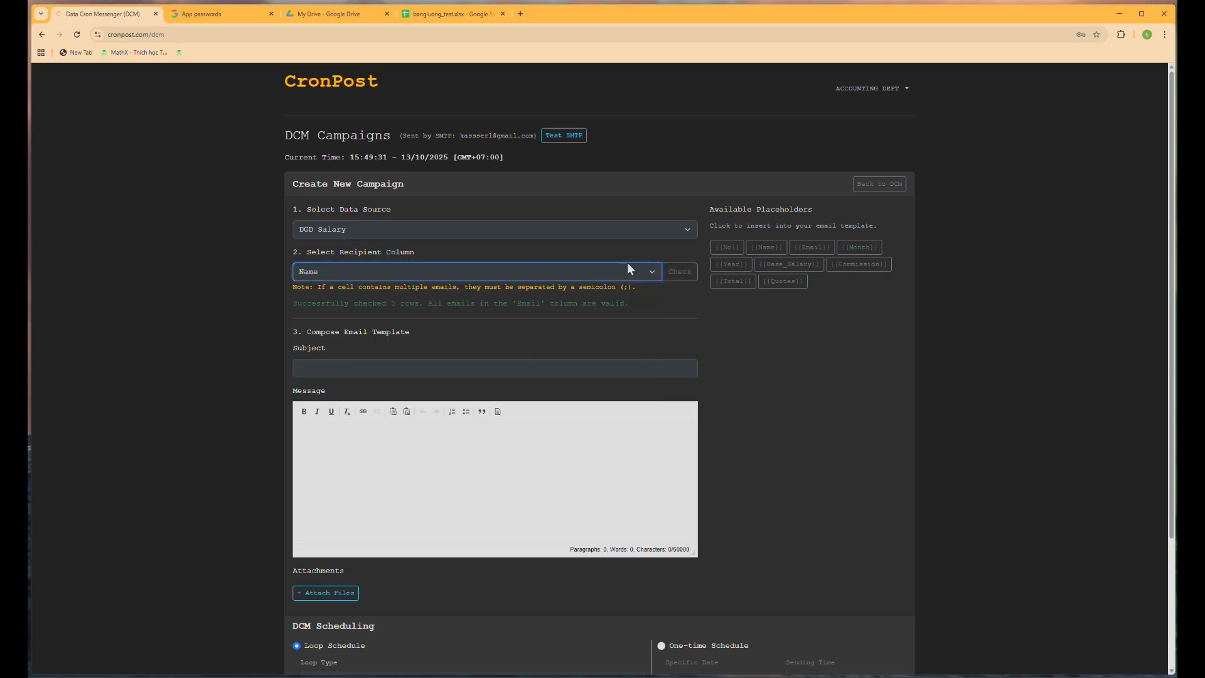
click(687, 271)
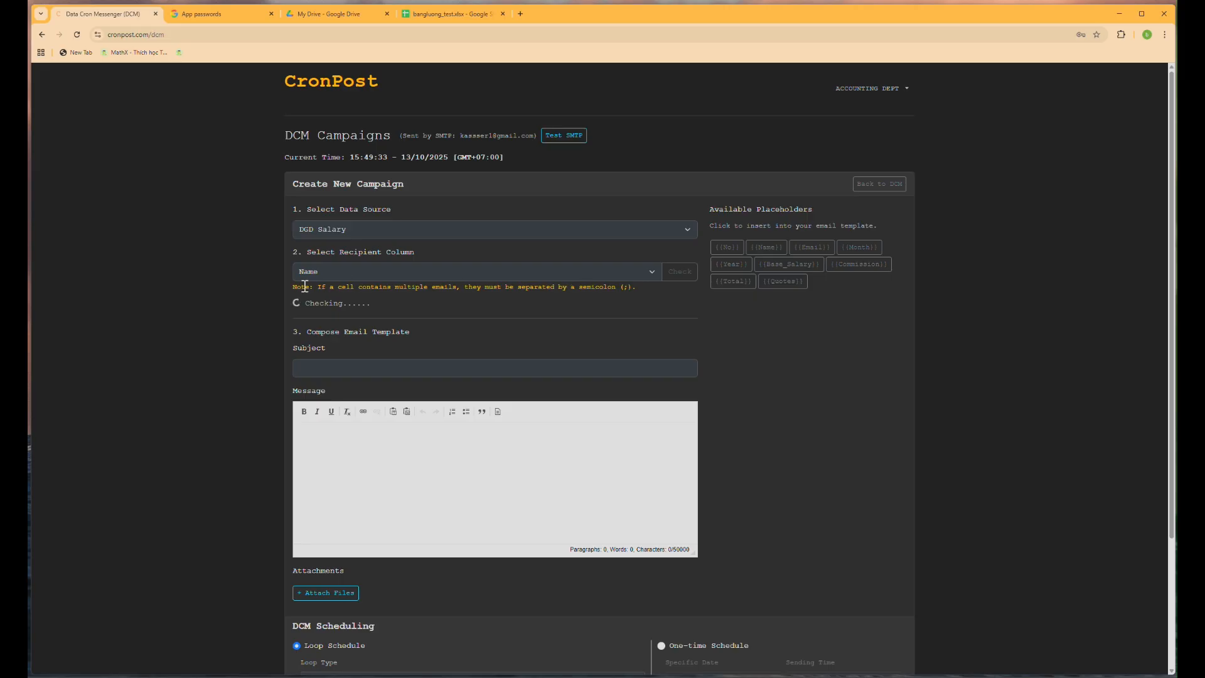
drag(293, 287, 633, 288)
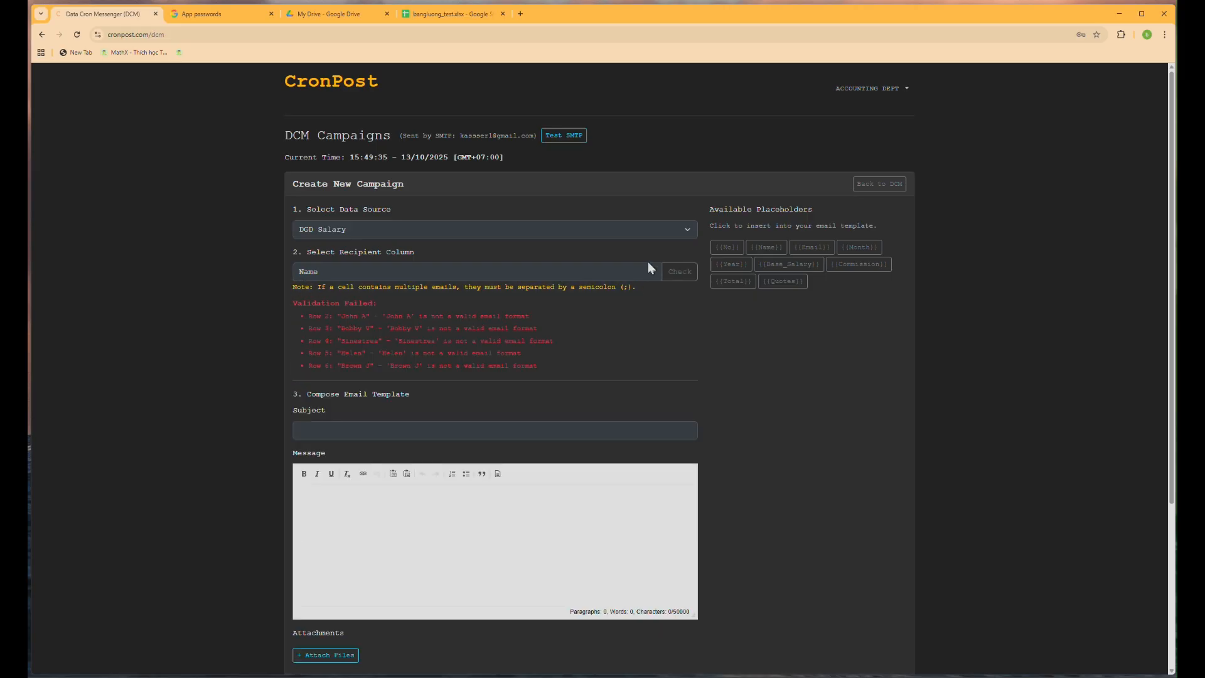
- Change the recipient column back to Email and check its addresses again
click(646, 263)
click(402, 313)
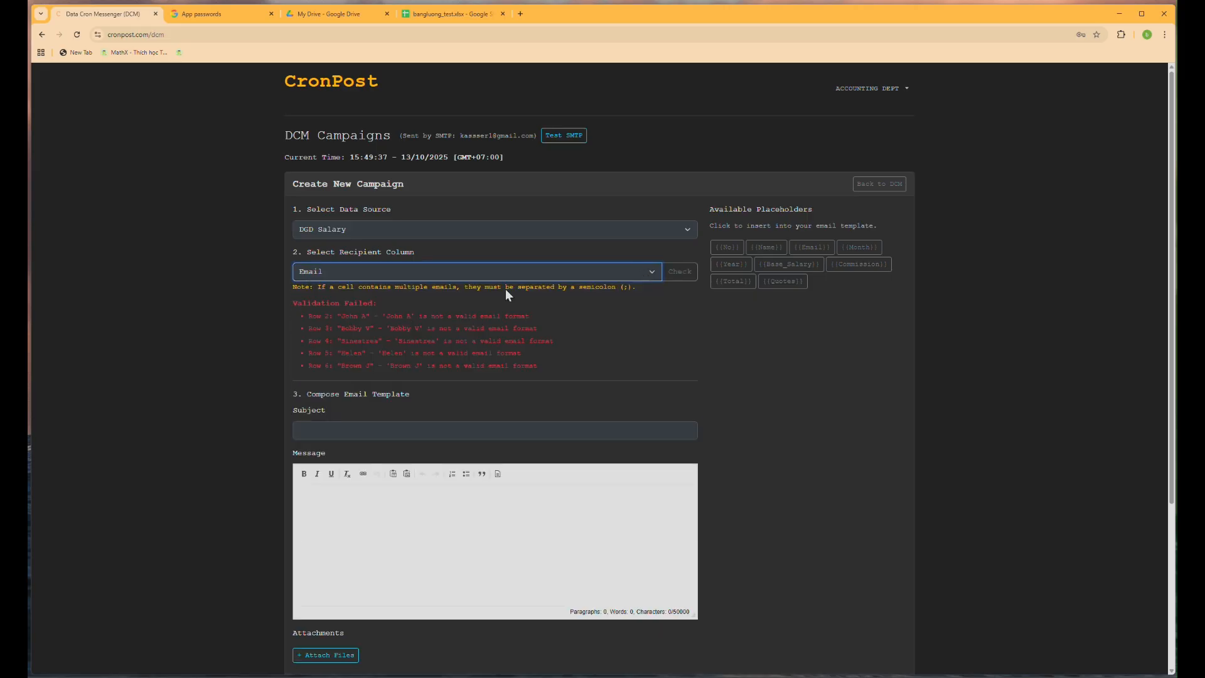
click(680, 271)
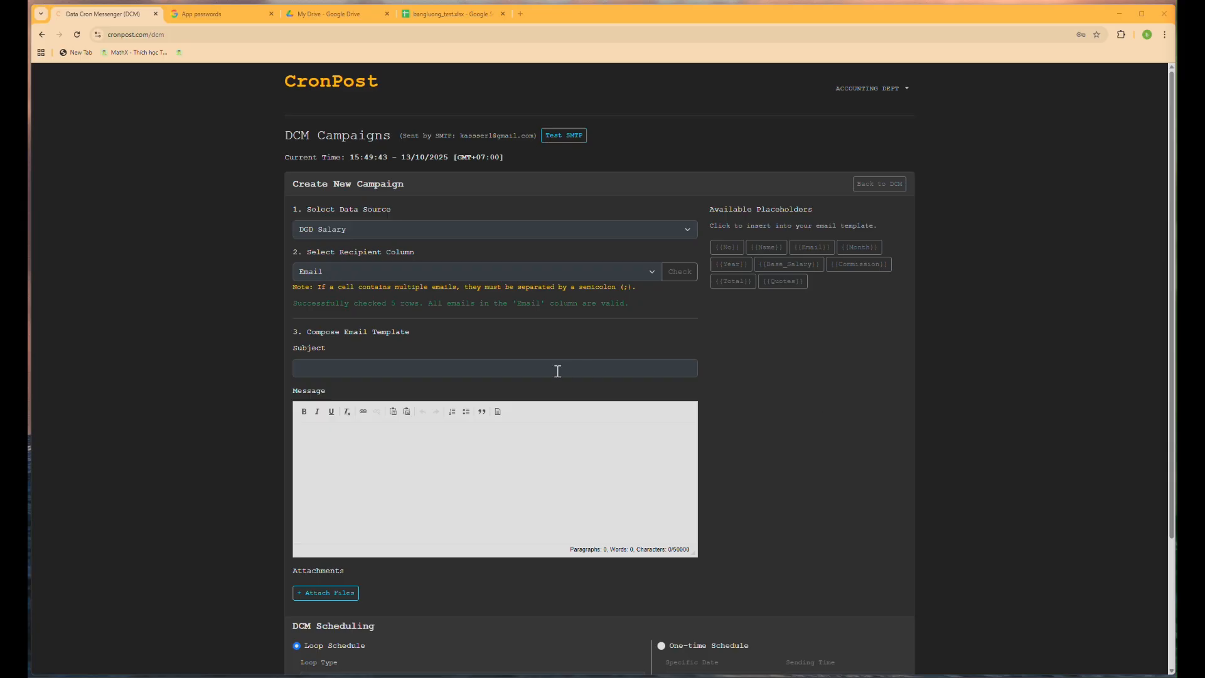
- Enter the email subject "Your revenue summary for {{Month}} /{{Year}}" using the Month and Year placeholders
click(537, 369)
text(Yo)
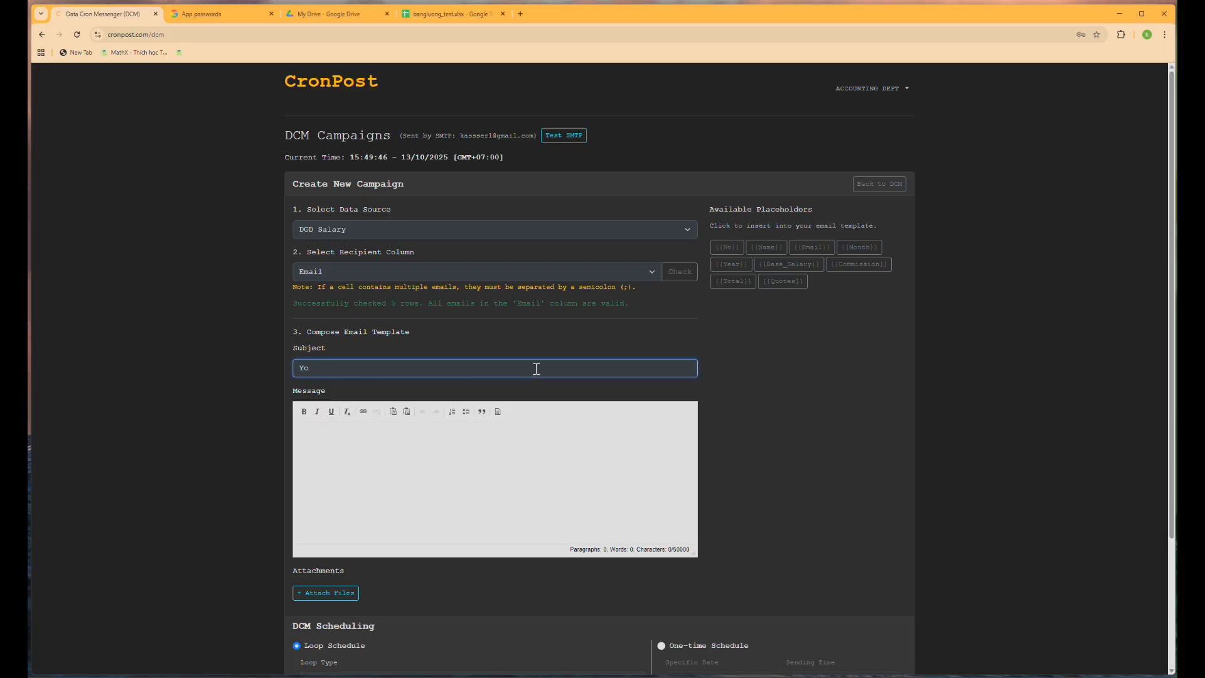
text(ur revenue summary for)
click(853, 251)
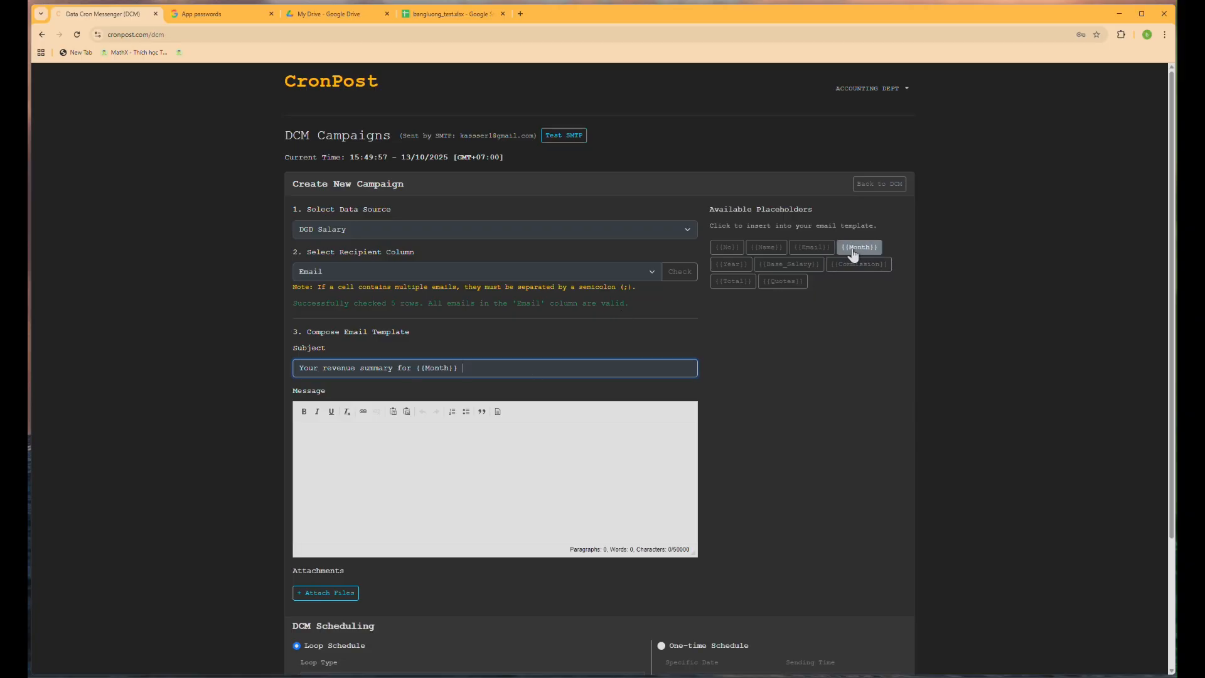
text(/)
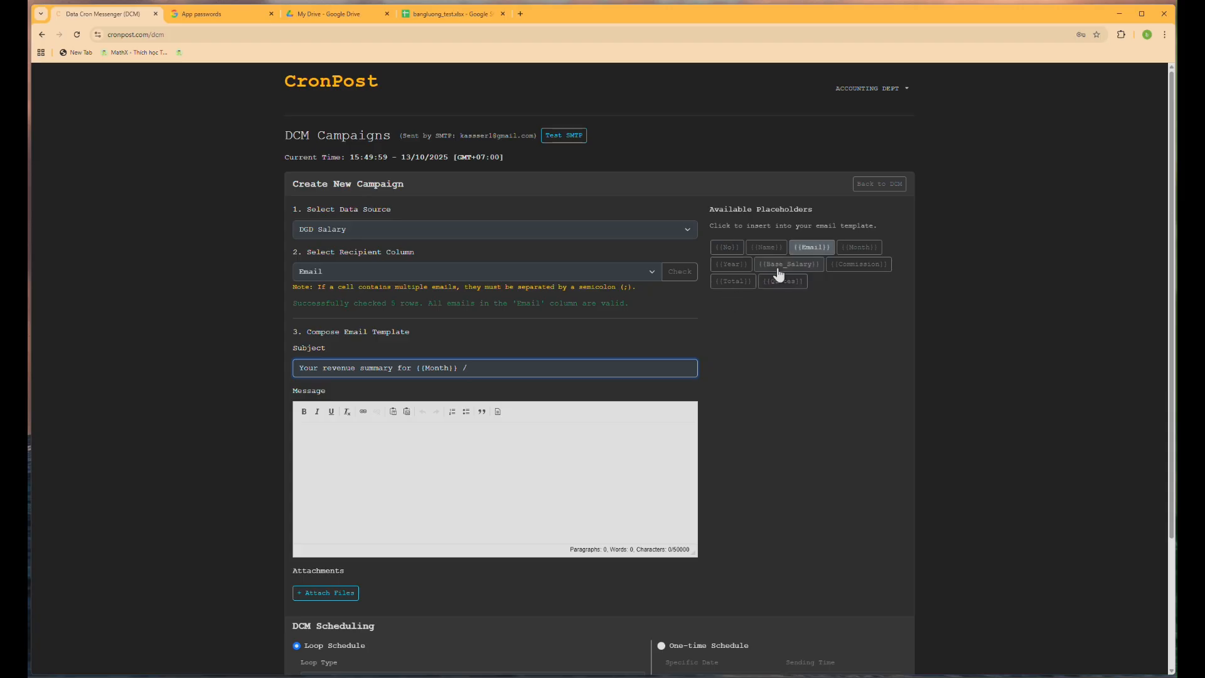
click(728, 264)
- Fill the message with a revenue letter addressed to {{Name}}, listing {{Base_Salary}}, {{Commission}} and {{Total}} for {{Month}} / {{Year}}, signed by DGD Corp's Accounting Department
click(519, 474)
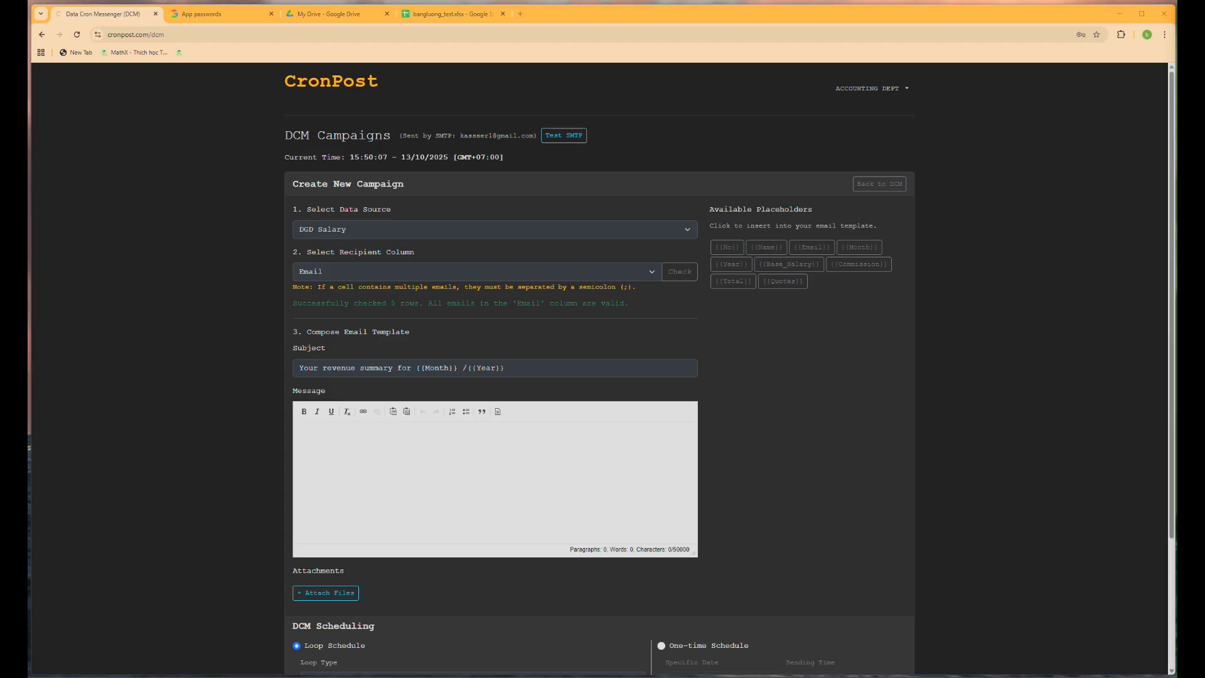
click(440, 442)
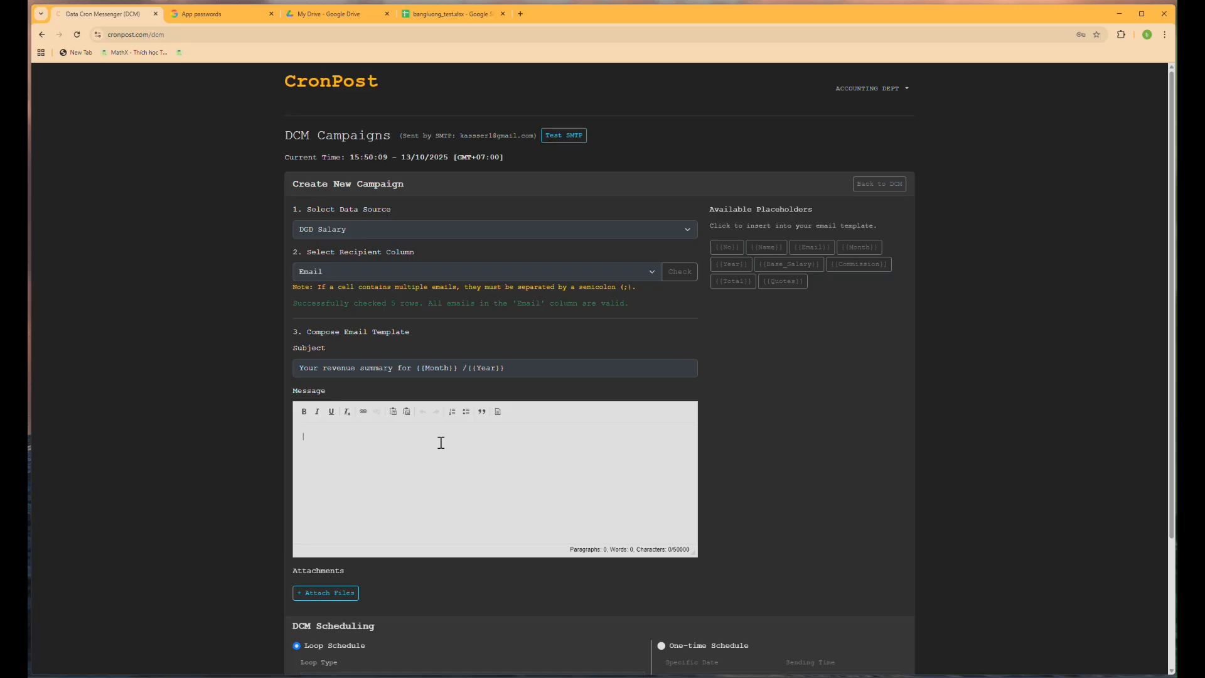
text(Dear {{Name}}, Please find below your revenue details for {{Month}} / {{Year}} at DGD Corp: Base Salary: {{Base_Salary}} Commission: {{Commission}} Total: {{Total}} Best regards, Accounting Department DGD Corp)
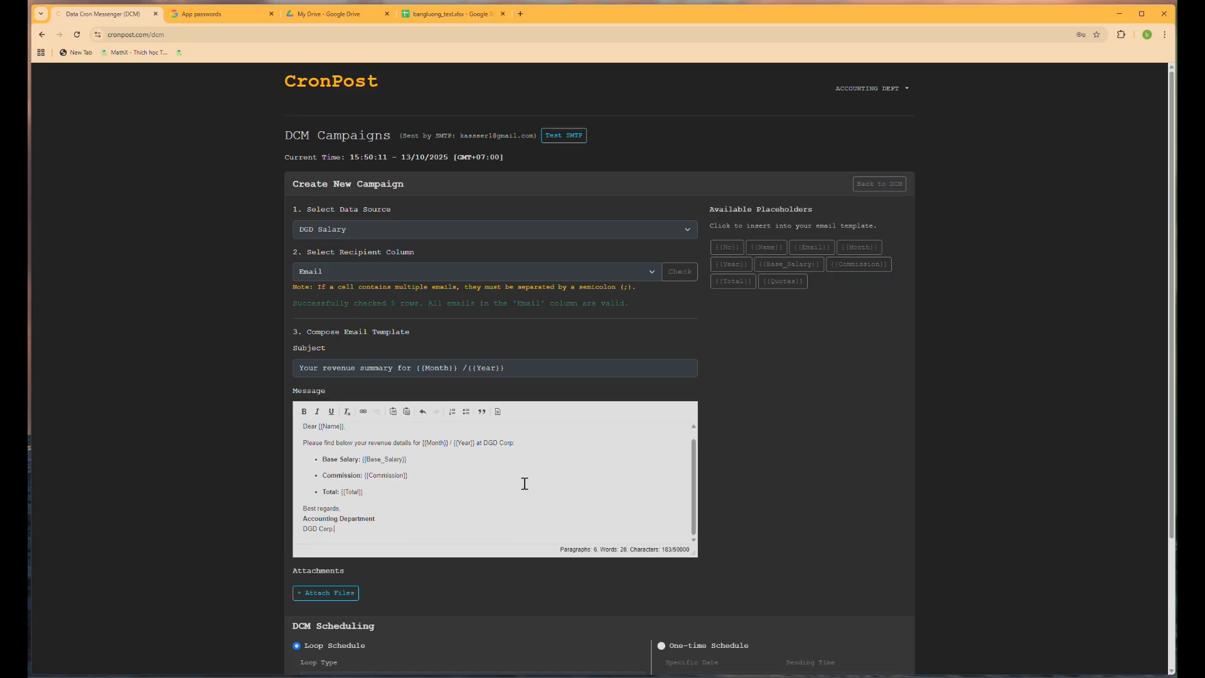
- Add the {{Quotes}} placeholder between two dashed lines below the message's signature, followed by a new line
key(Return)
key(Return)
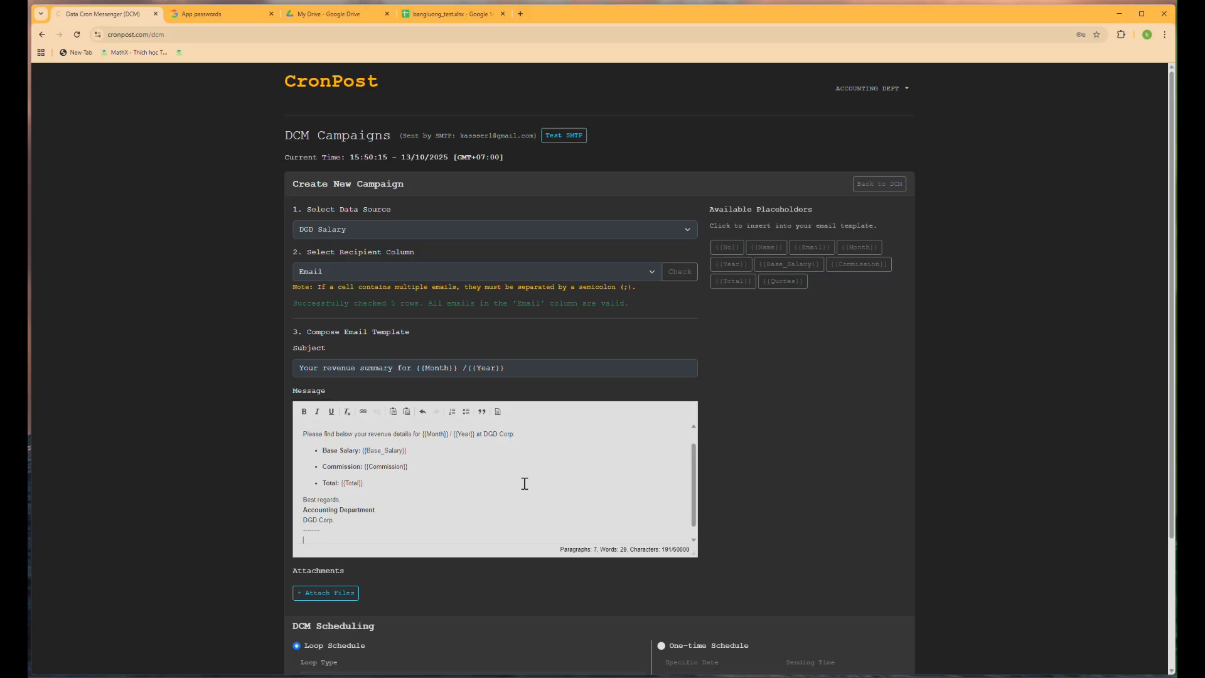
click(787, 282)
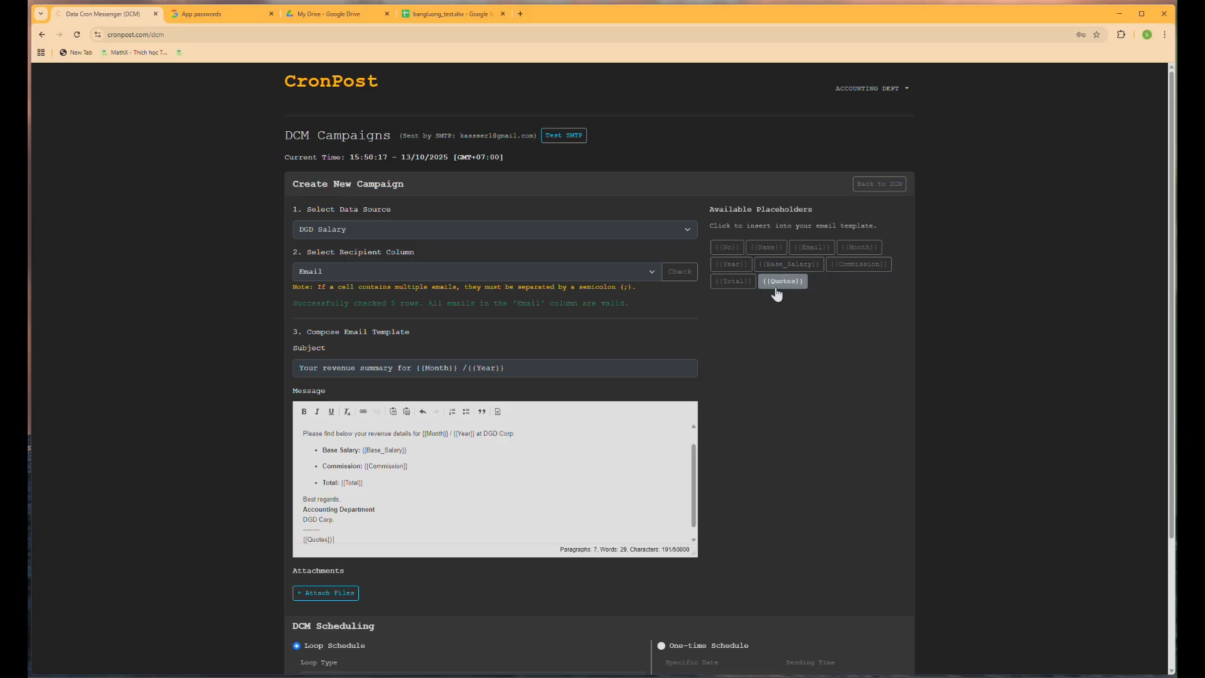
scroll(466, 392, down, 3)
key(Return)
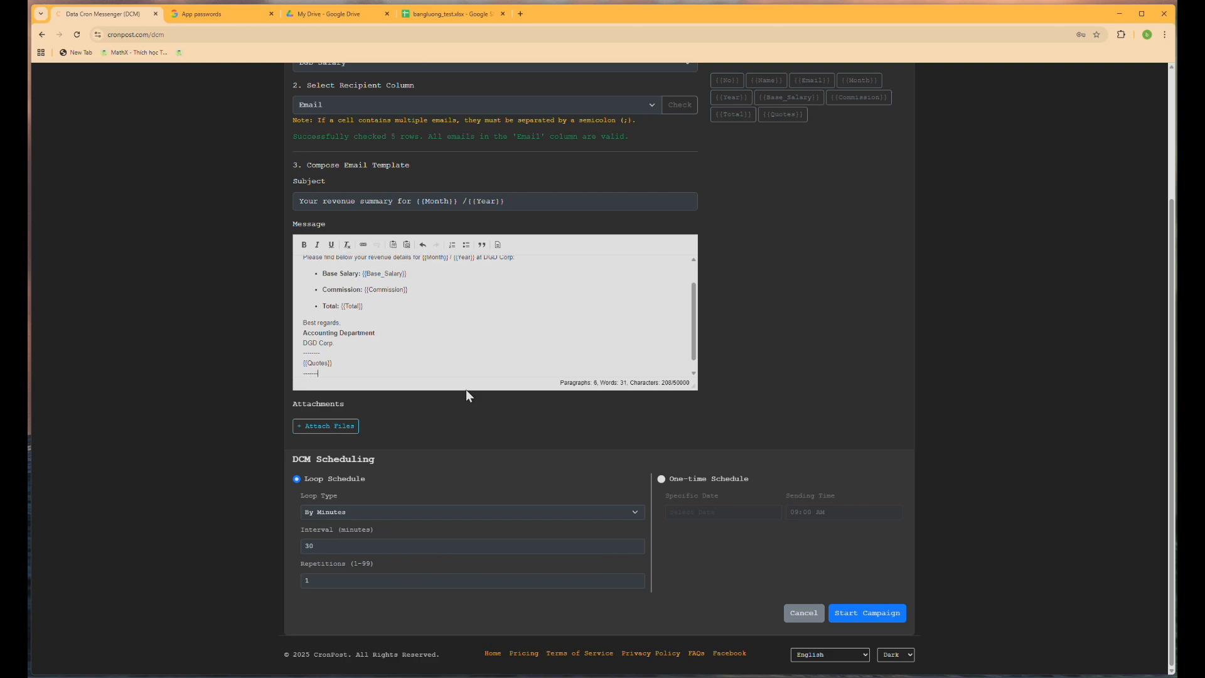
key(Return)
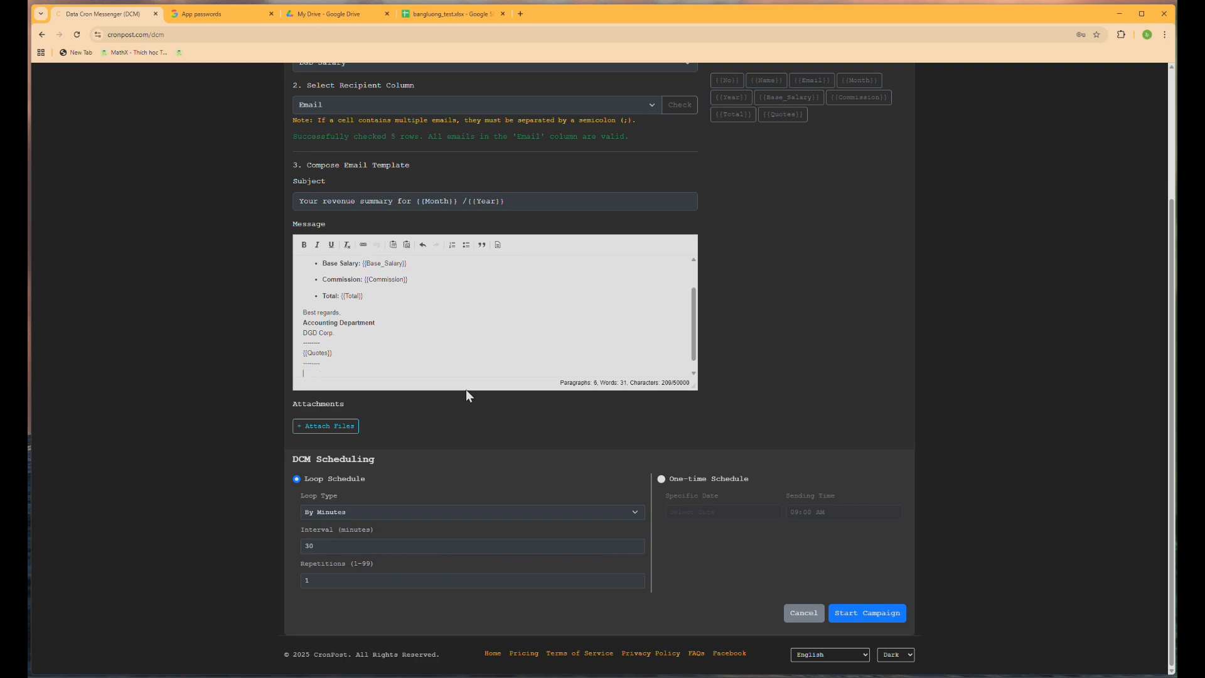
- Insert a quote from the EN Salary_Wish folder at the end of the message, followed by another dashed line
click(497, 245)
scroll(512, 288, down, 2)
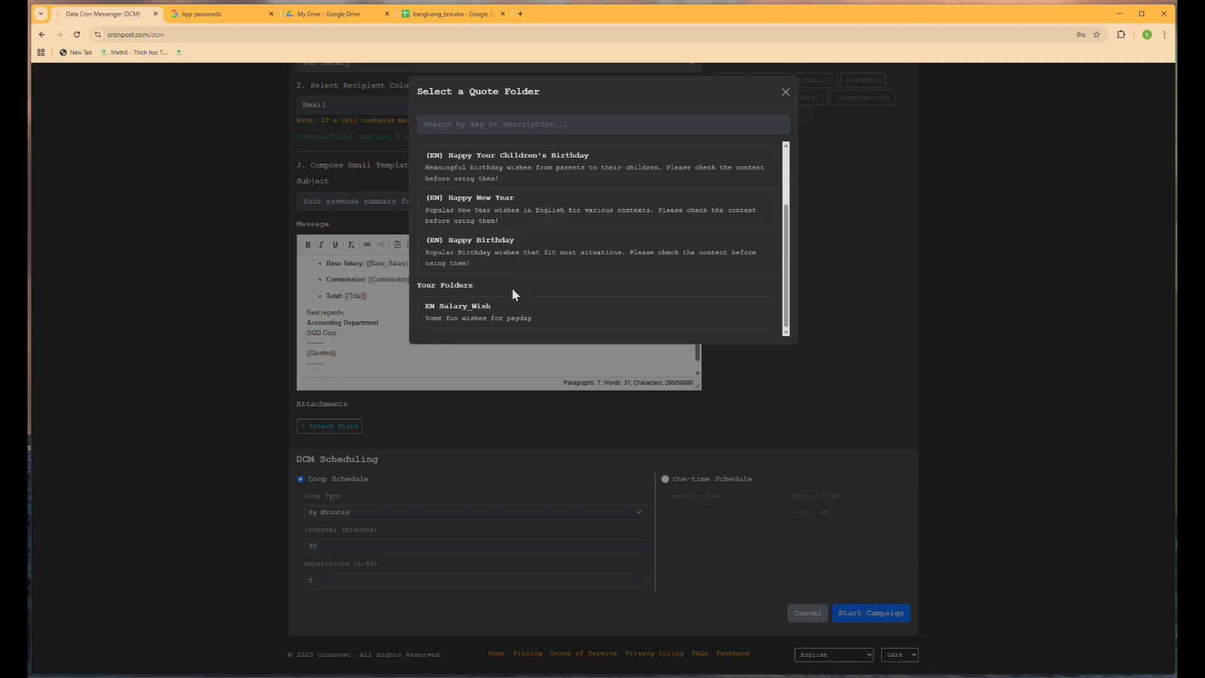
click(502, 317)
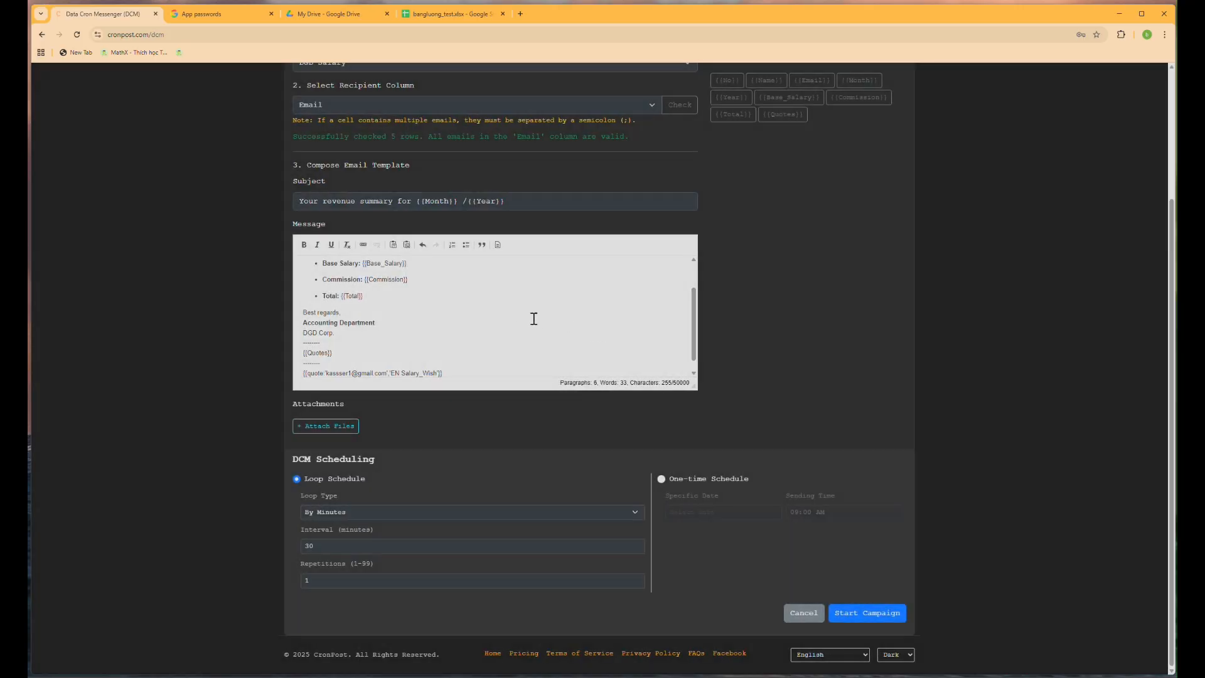
scroll(415, 345, down, 1)
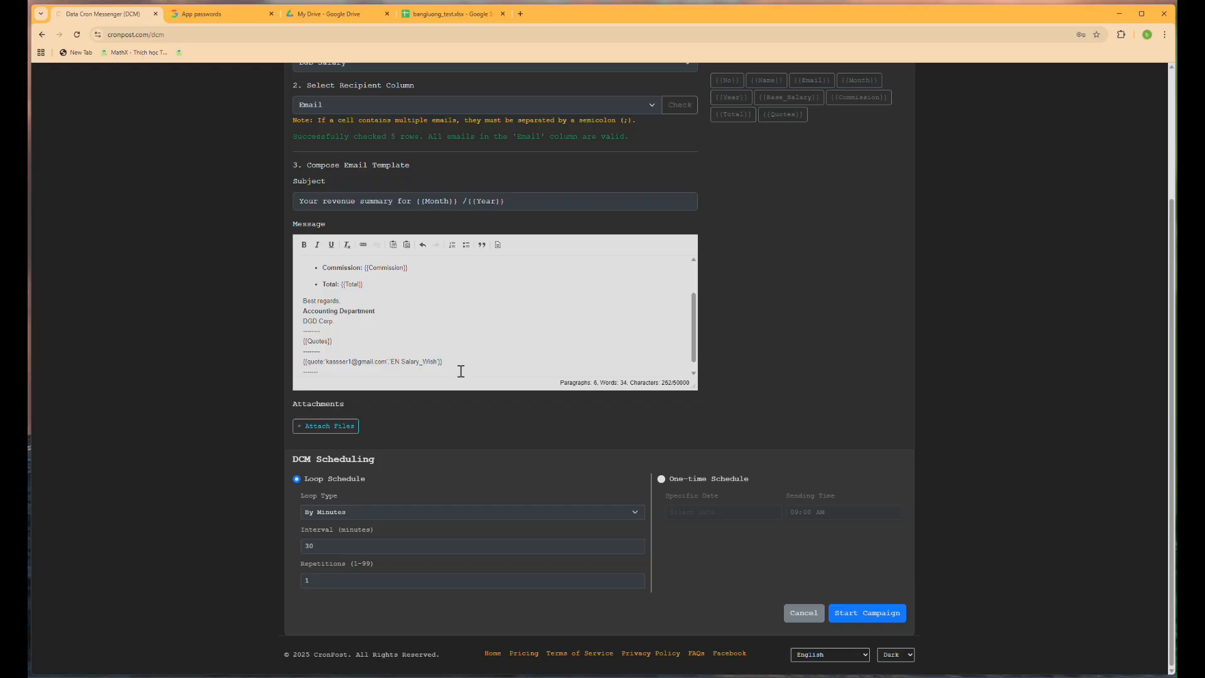
- Attach the file Dgd_NameCard.jpg to the campaign email
click(344, 427)
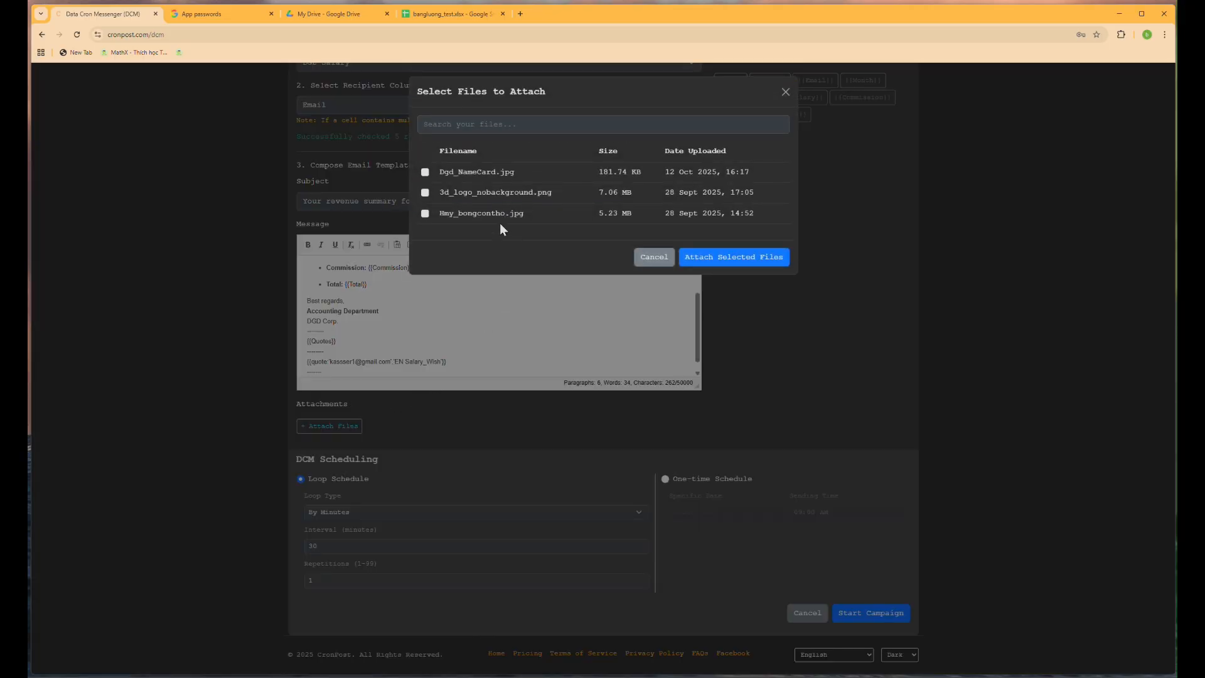
click(476, 172)
click(742, 258)
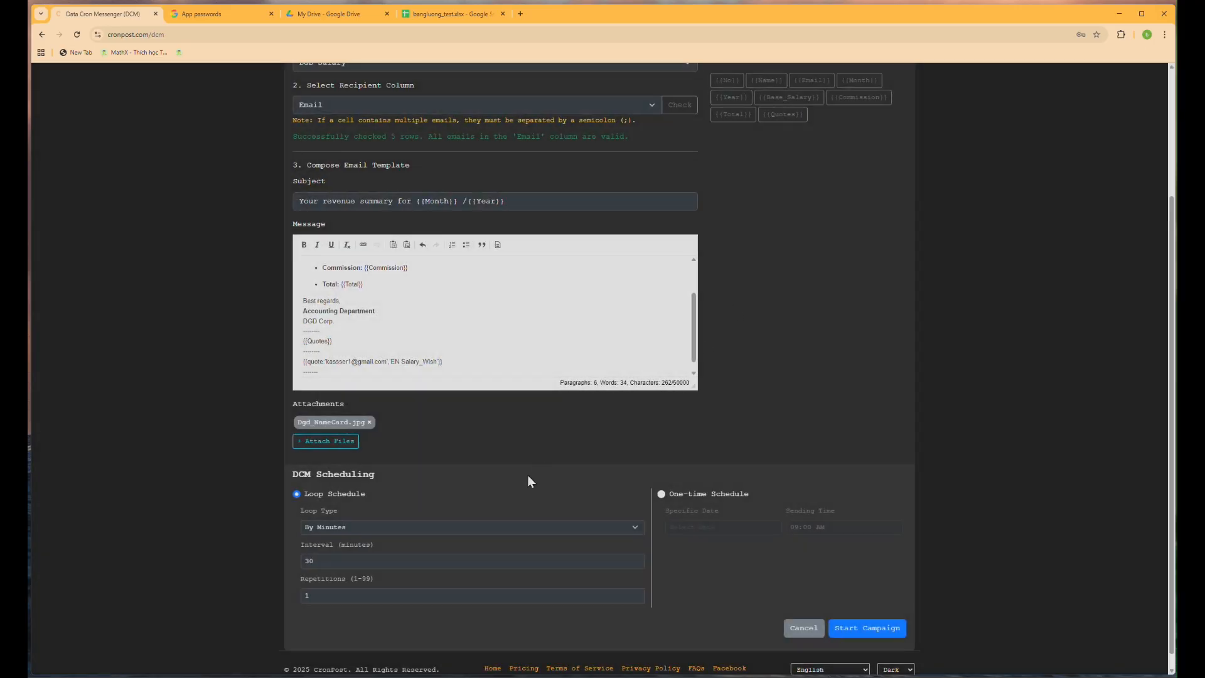
click(578, 527)
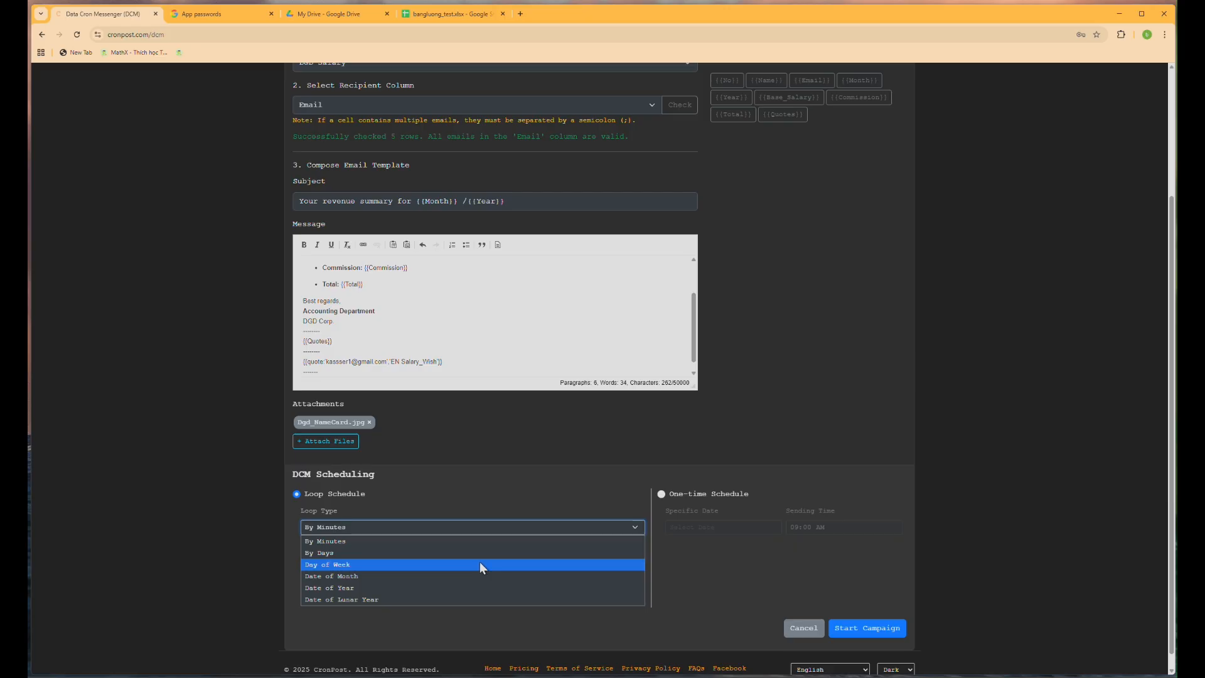
key(Escape)
click(722, 493)
click(725, 526)
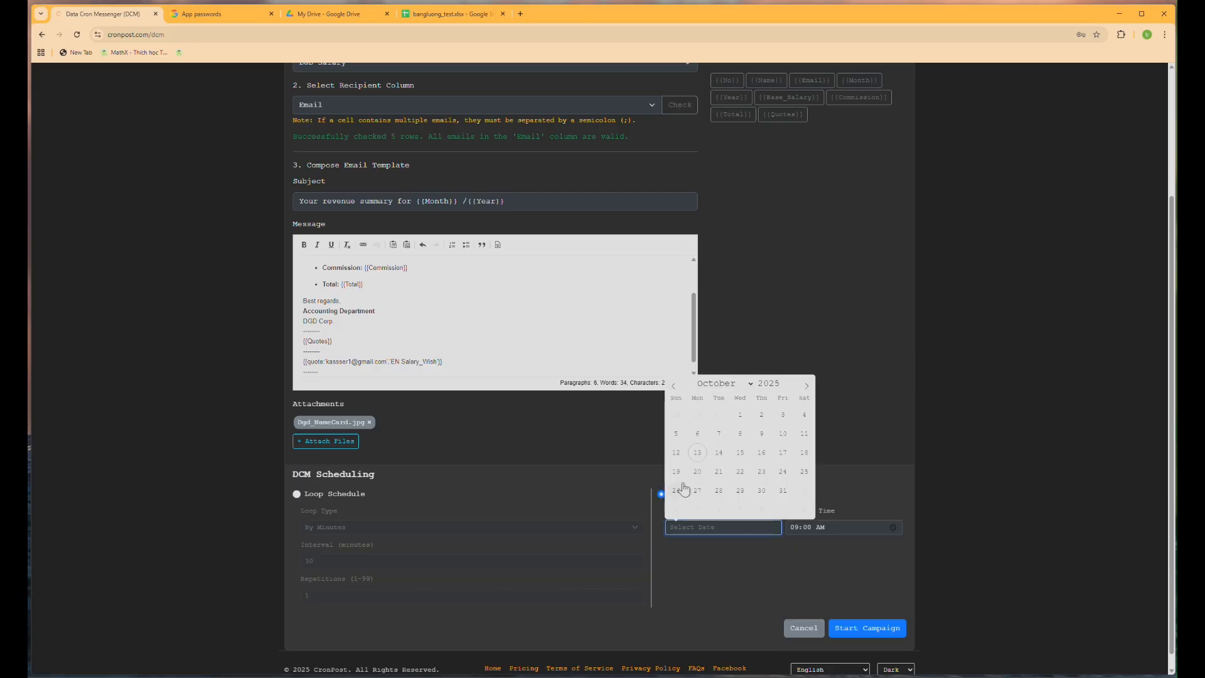
click(691, 565)
click(809, 530)
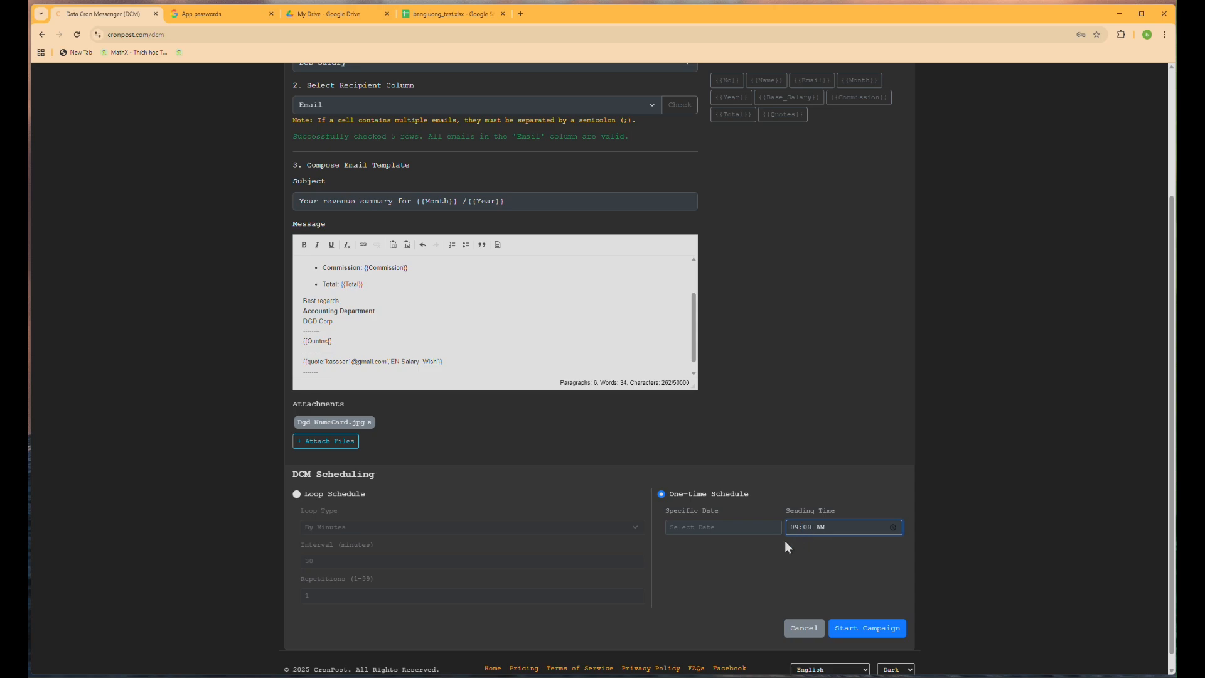
click(337, 495)
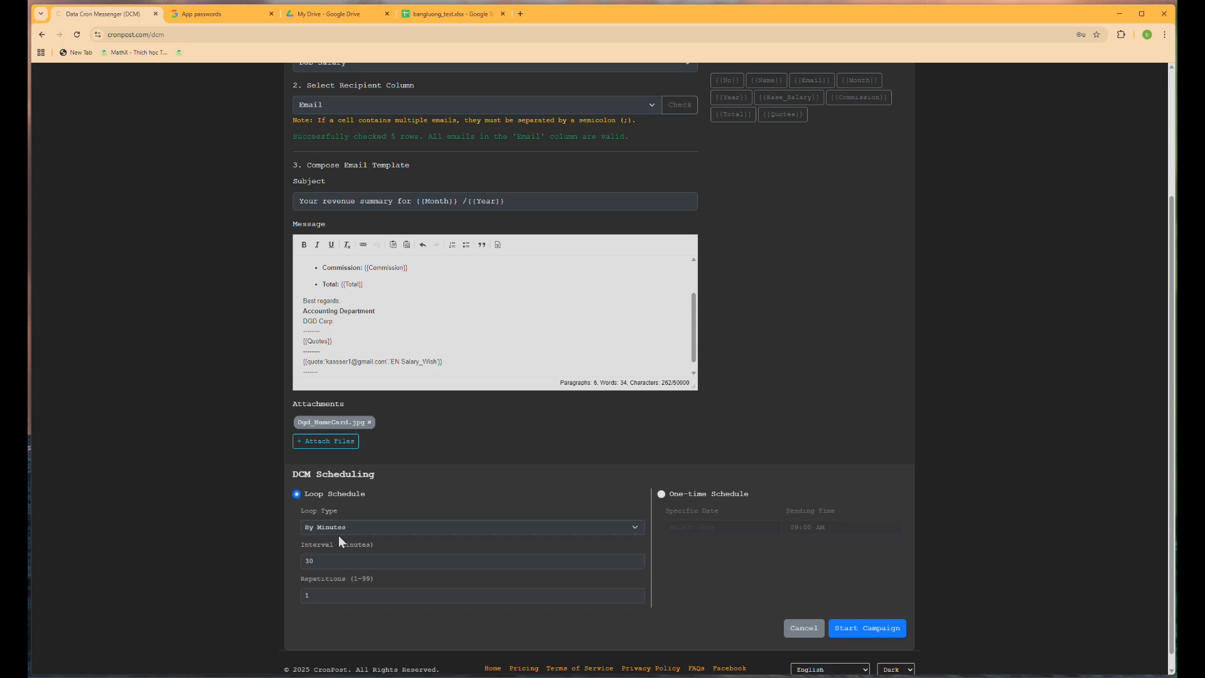
- Set the loop schedule to Date of Month, on date 13 with a sending time of 04:00 PM
click(338, 531)
click(346, 577)
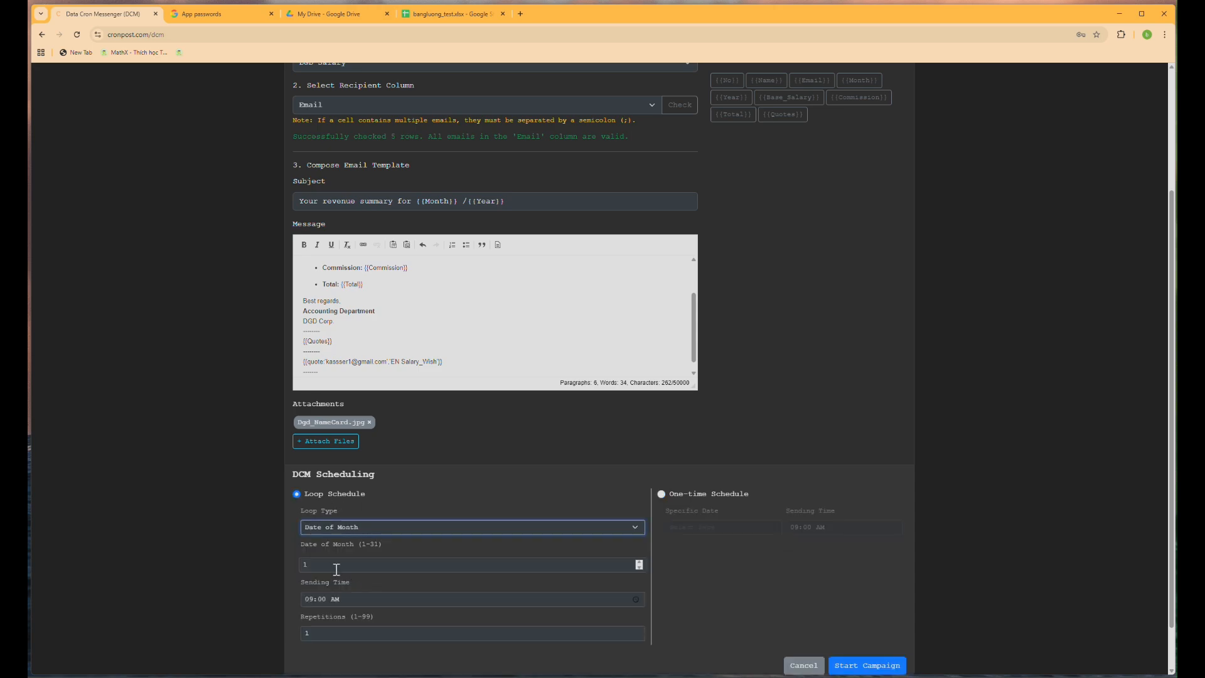
click(334, 567)
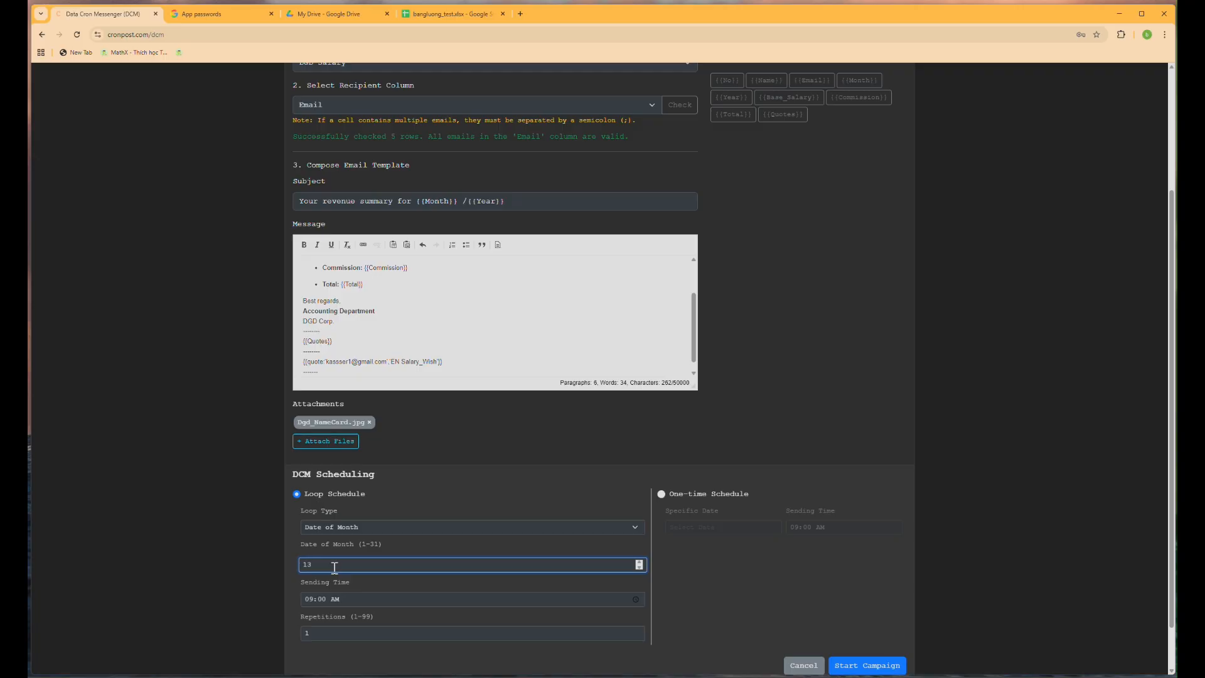
click(309, 603)
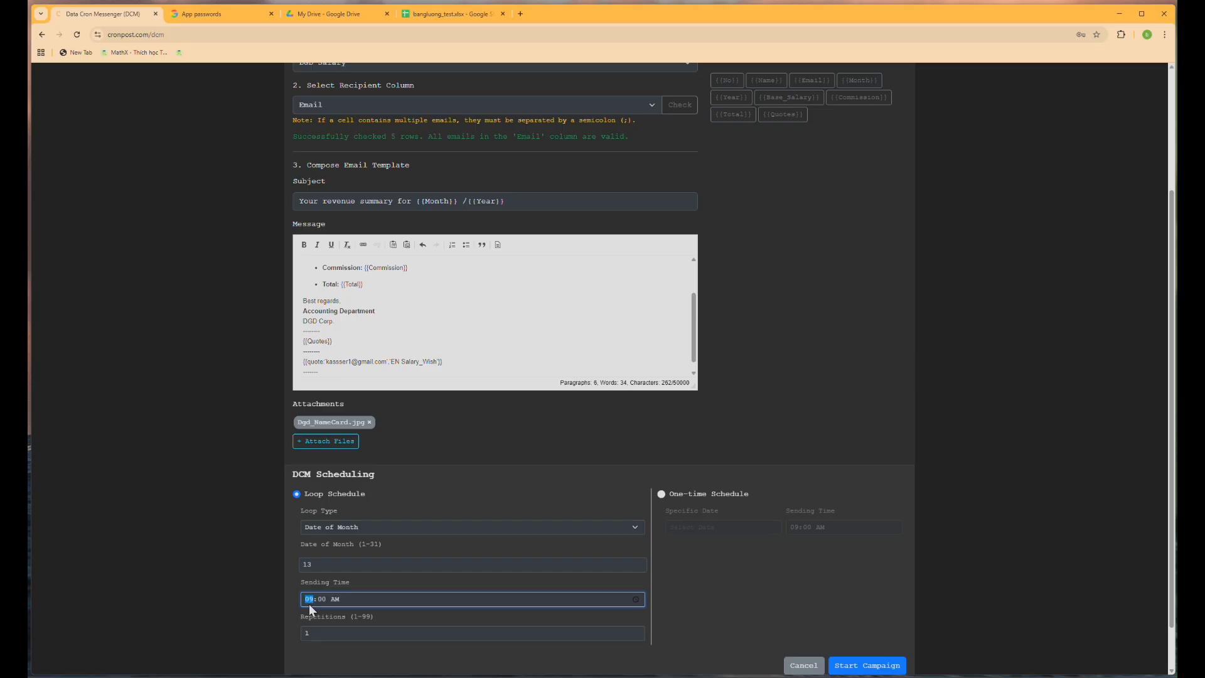
text(16)
- Set the loop's repetitions to 12 and start the campaign
scroll(462, 561, down, 2)
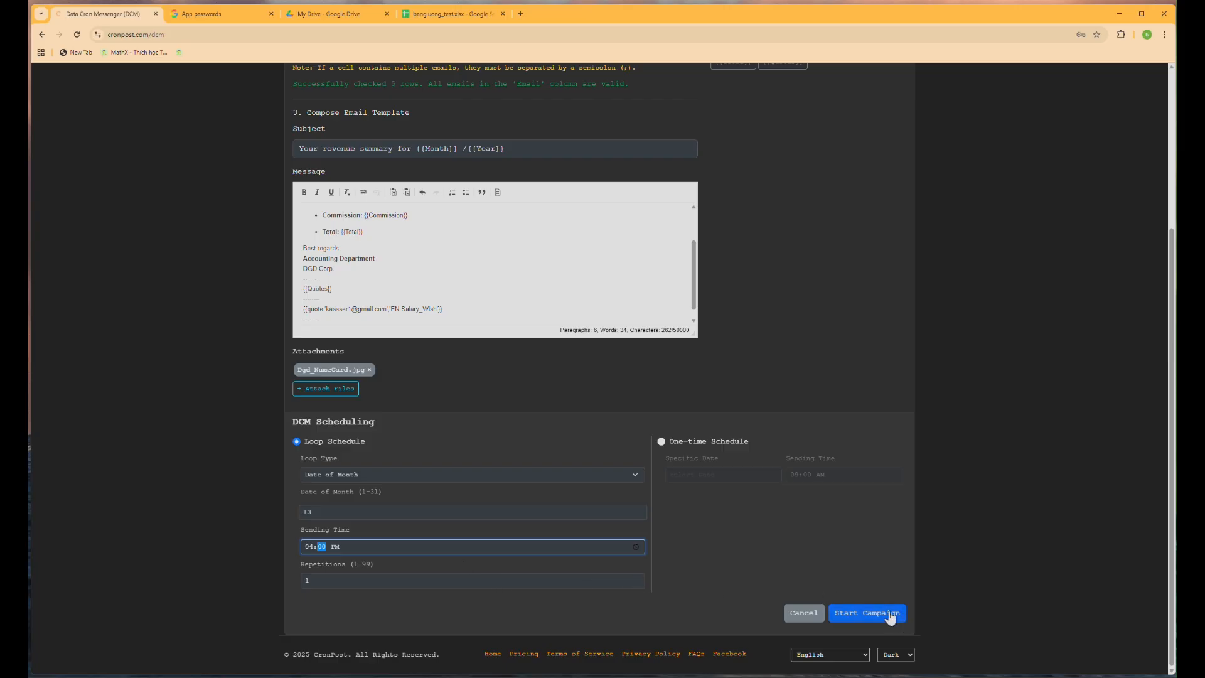
click(538, 584)
text(2)
click(860, 614)
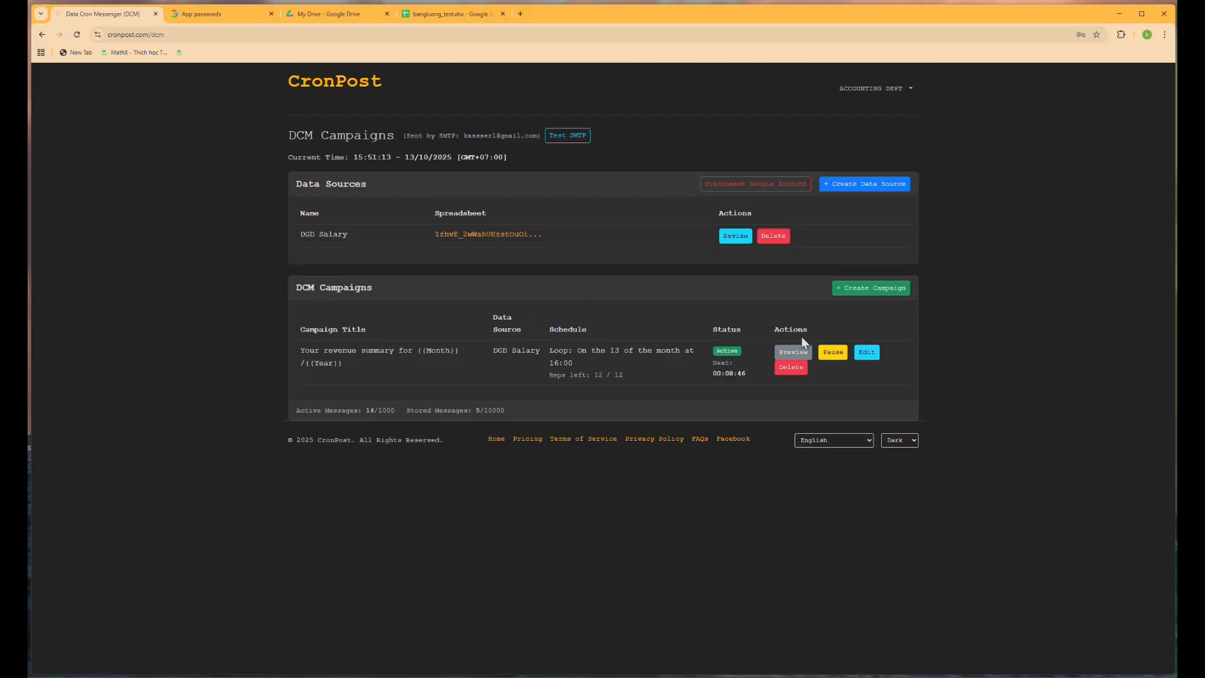
- Preview the campaign's first email and compare its motivational quote with the first row's Quotes cell in the bangluong_test spreadsheet
click(797, 350)
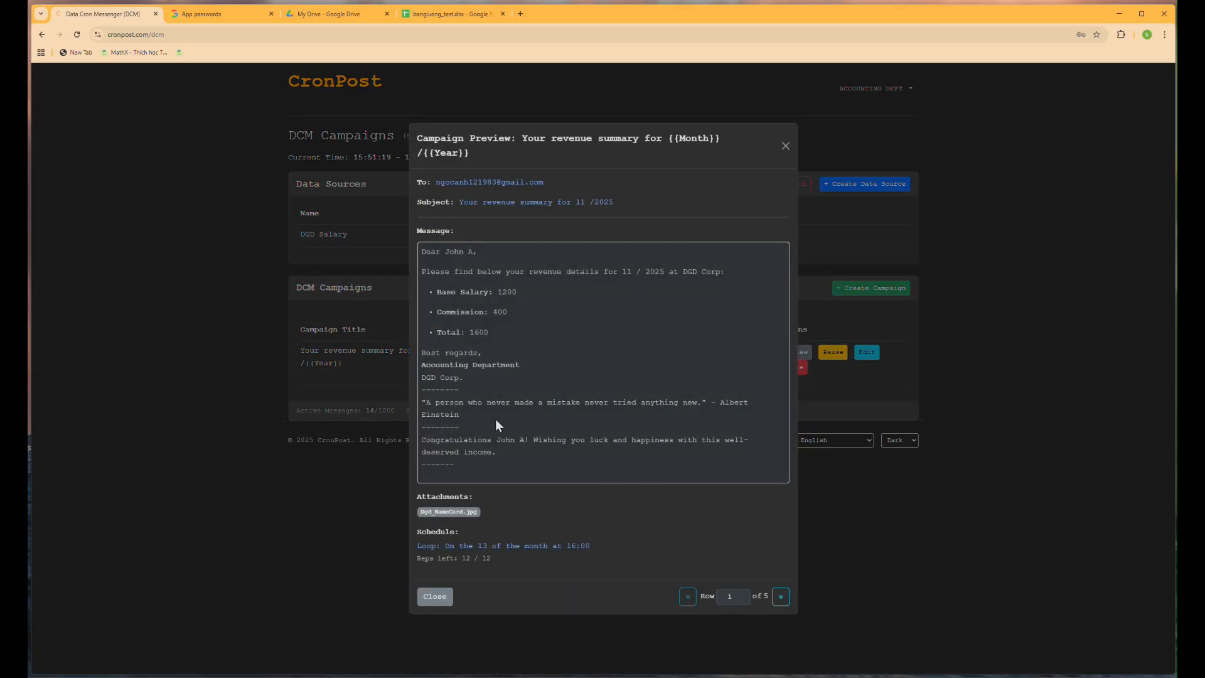
drag(495, 420, 413, 406)
click(408, 402)
click(408, 15)
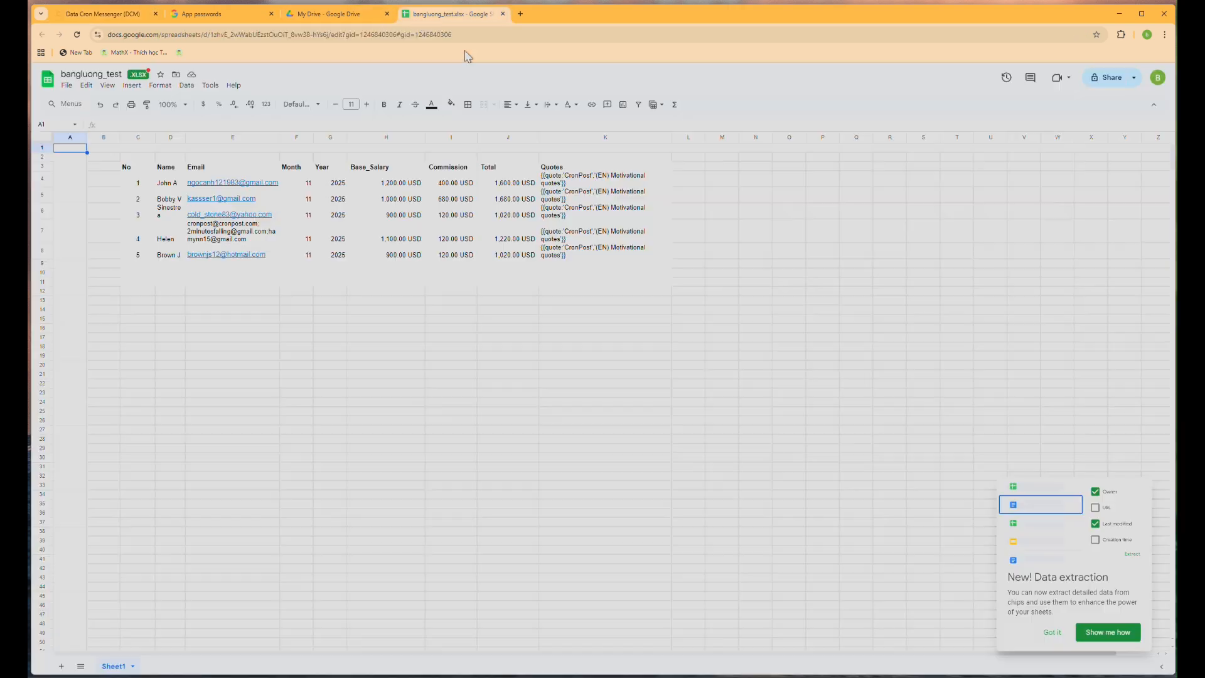
click(584, 185)
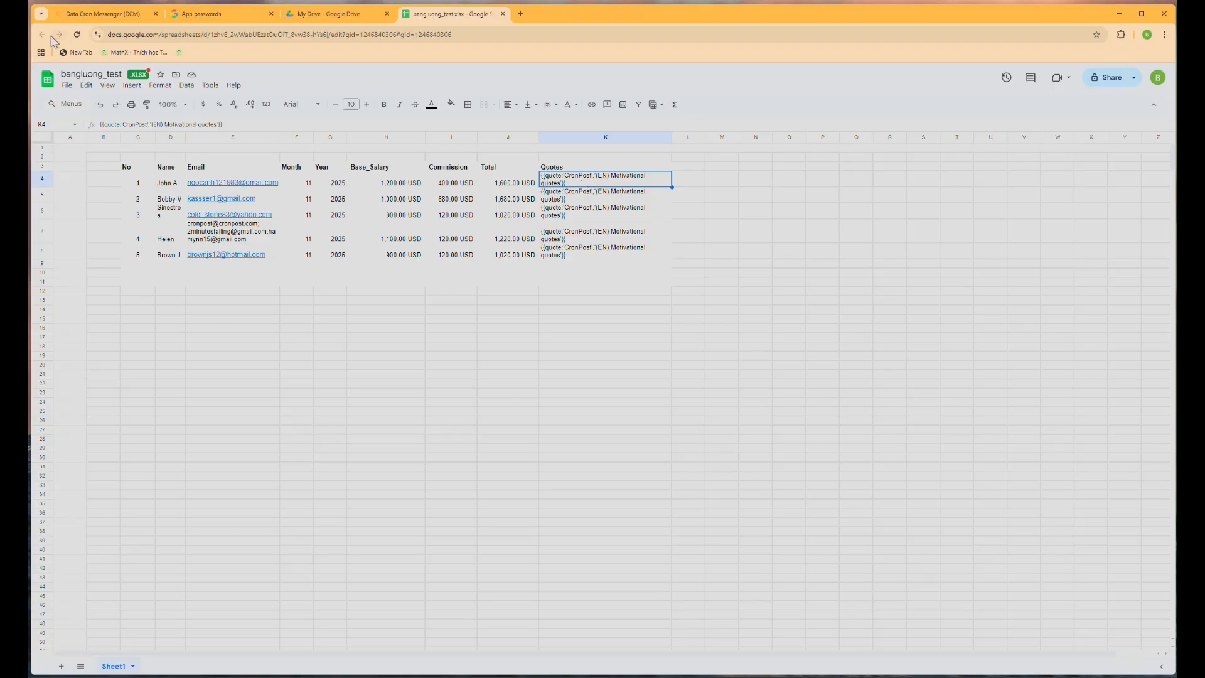
click(103, 14)
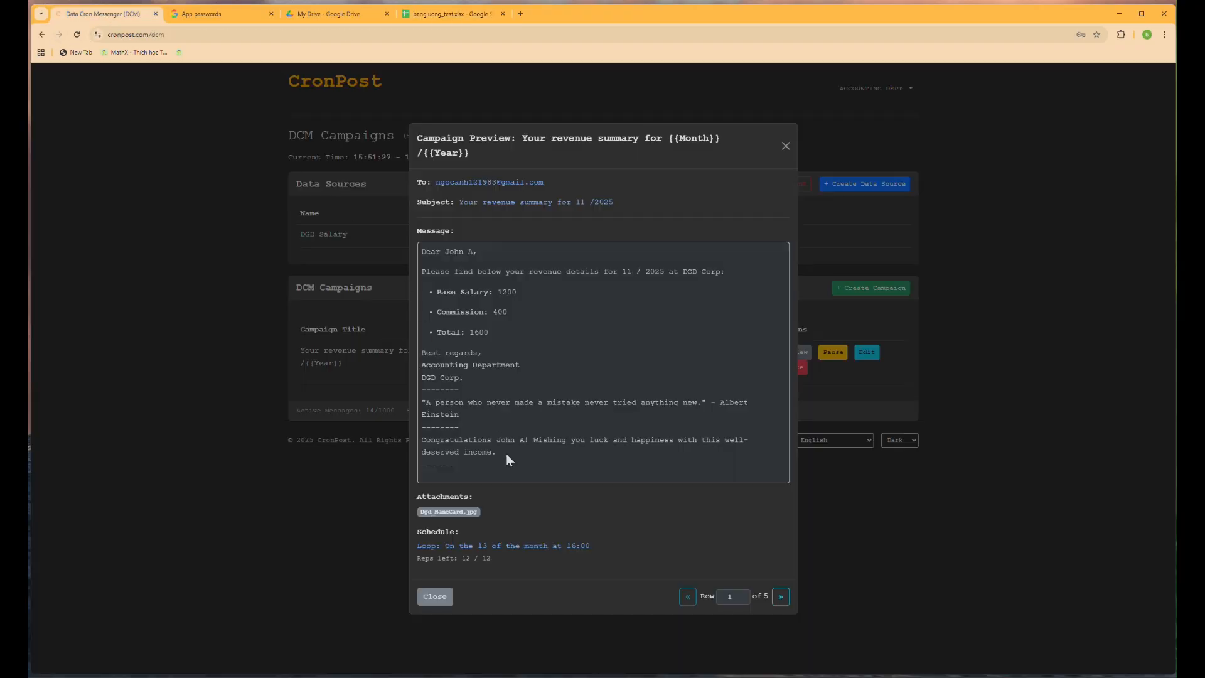
- Examine the personalised salary wish in the first email, browse the previews of the following rows, and close the preview
drag(506, 453, 400, 434)
click(543, 437)
drag(494, 439, 531, 439)
click(534, 445)
click(782, 596)
click(784, 599)
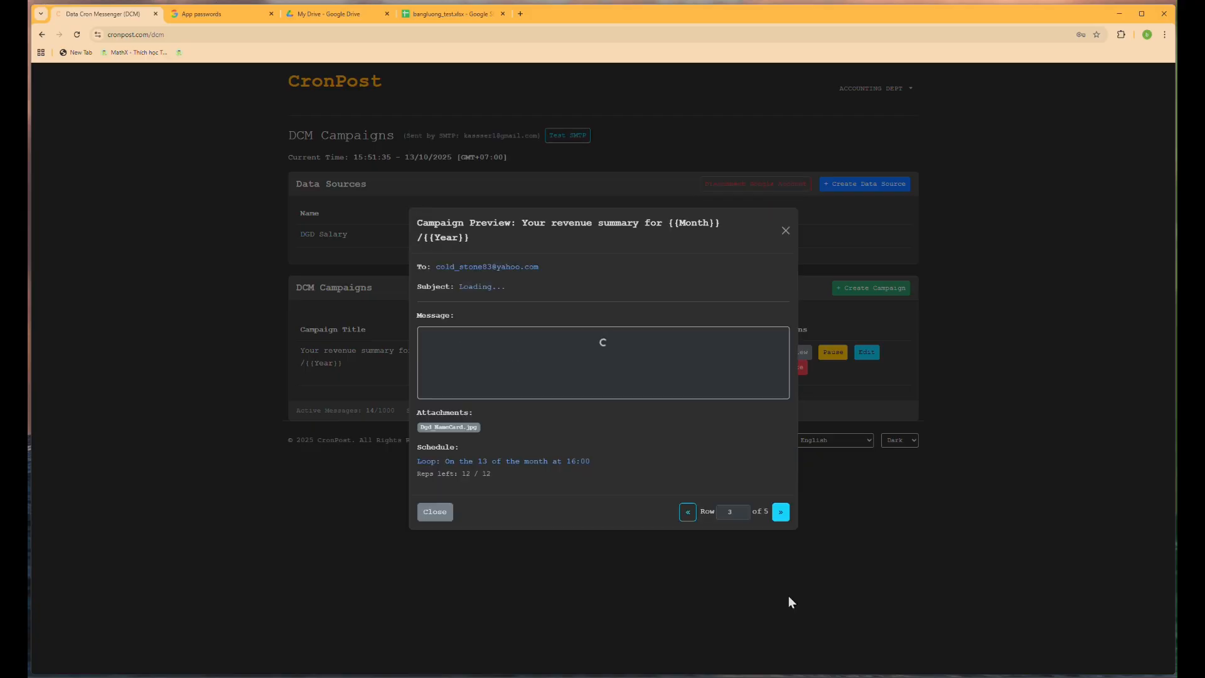
click(788, 597)
click(433, 587)
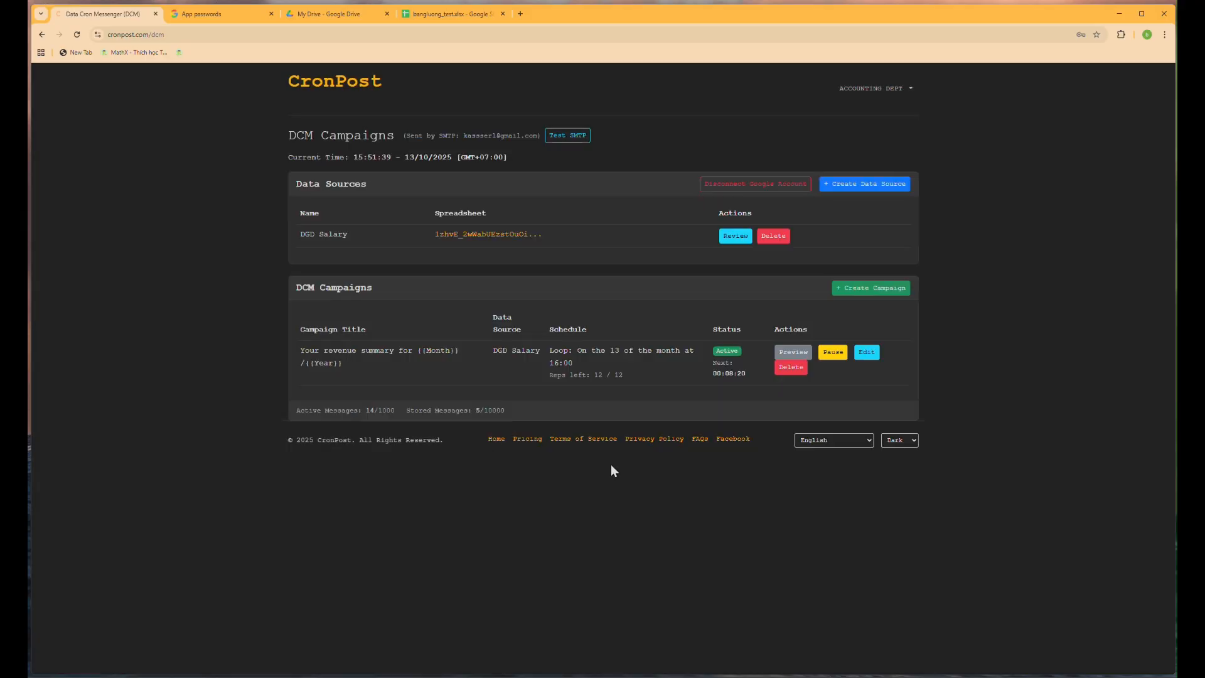
- Open the quote management page and review the contents of the EN Salary_Wish folder
click(874, 91)
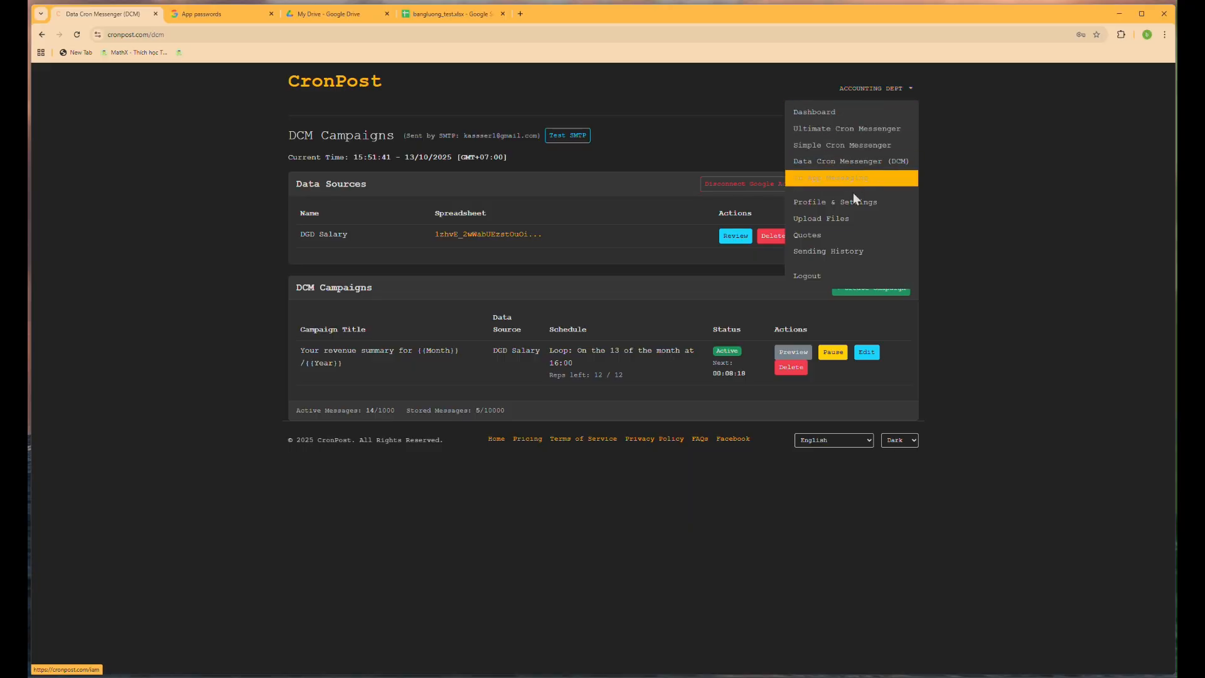
click(853, 235)
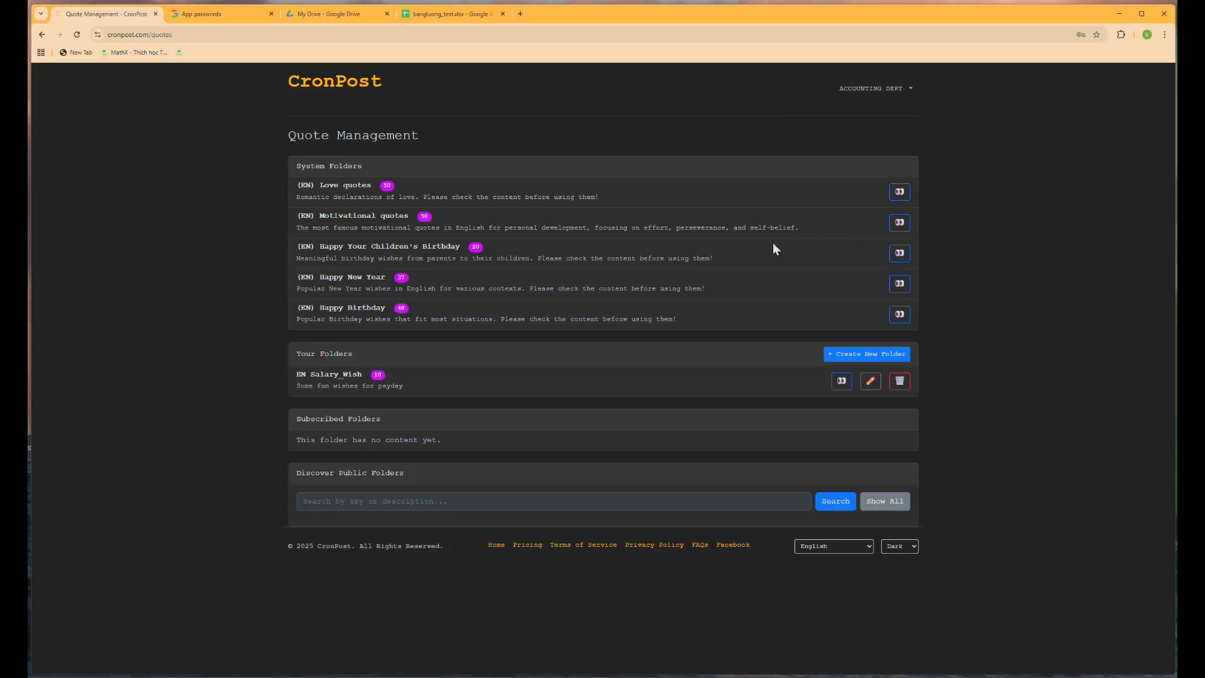
click(842, 381)
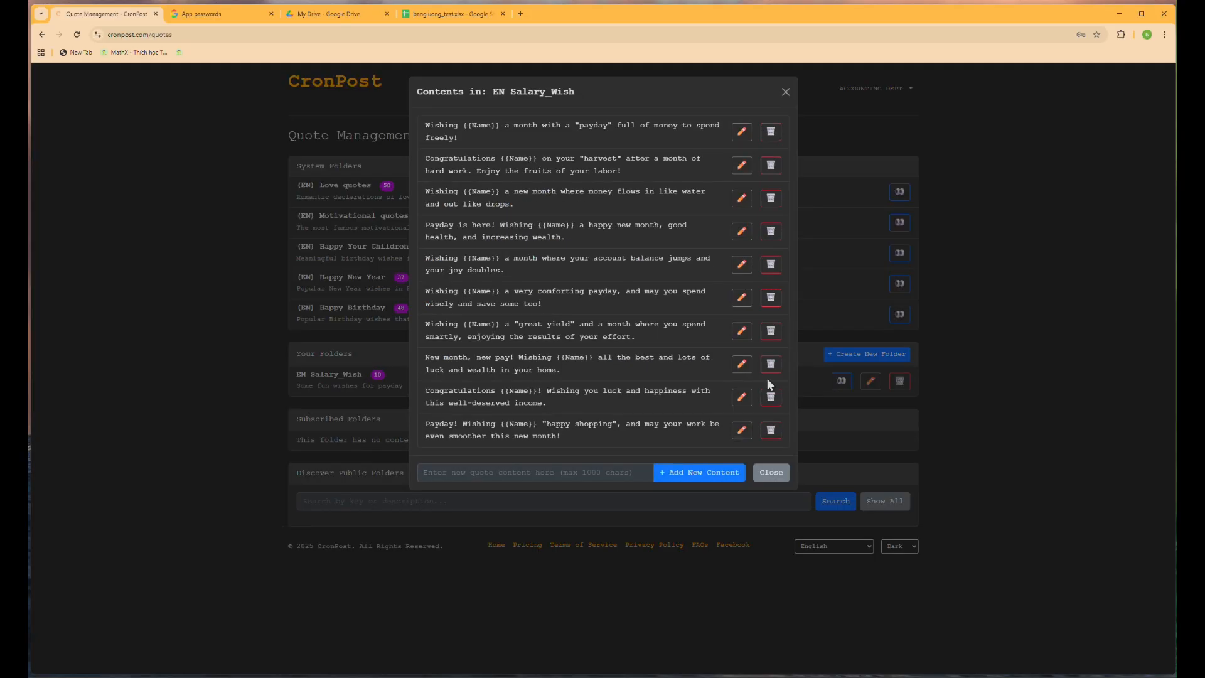
click(771, 473)
- Inspect the new quote folder form and the EN Salary_Wish folder's description and sharing settings, cancelling both forms
click(894, 353)
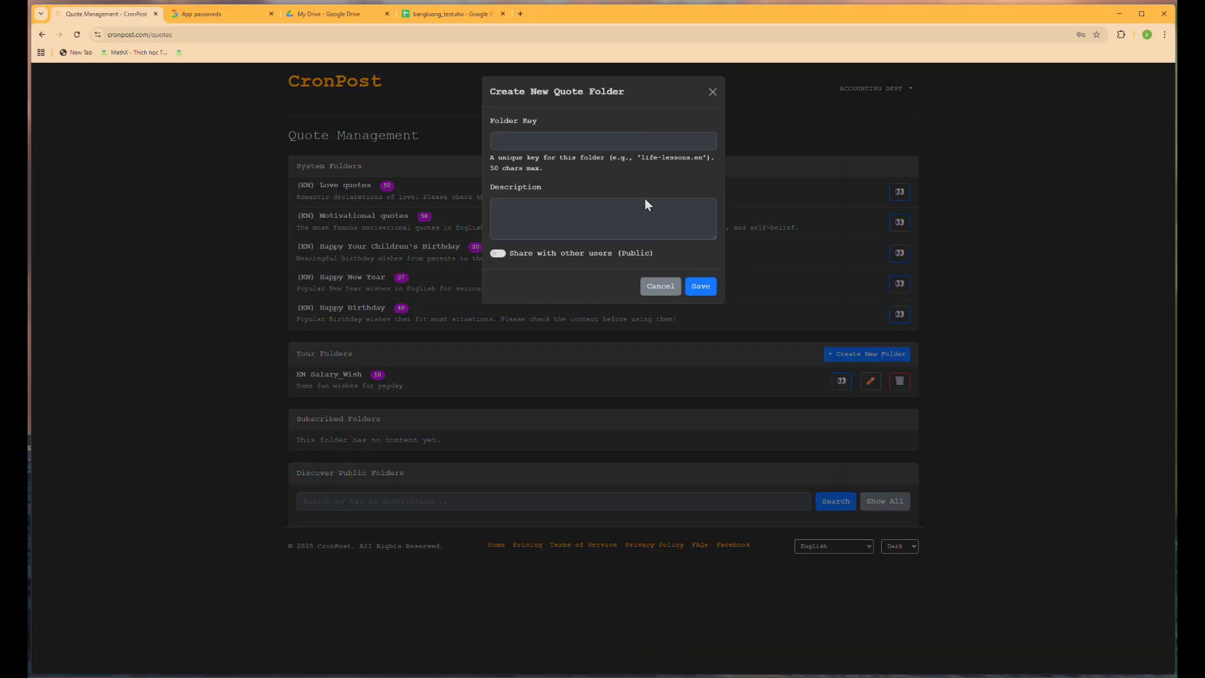
click(659, 286)
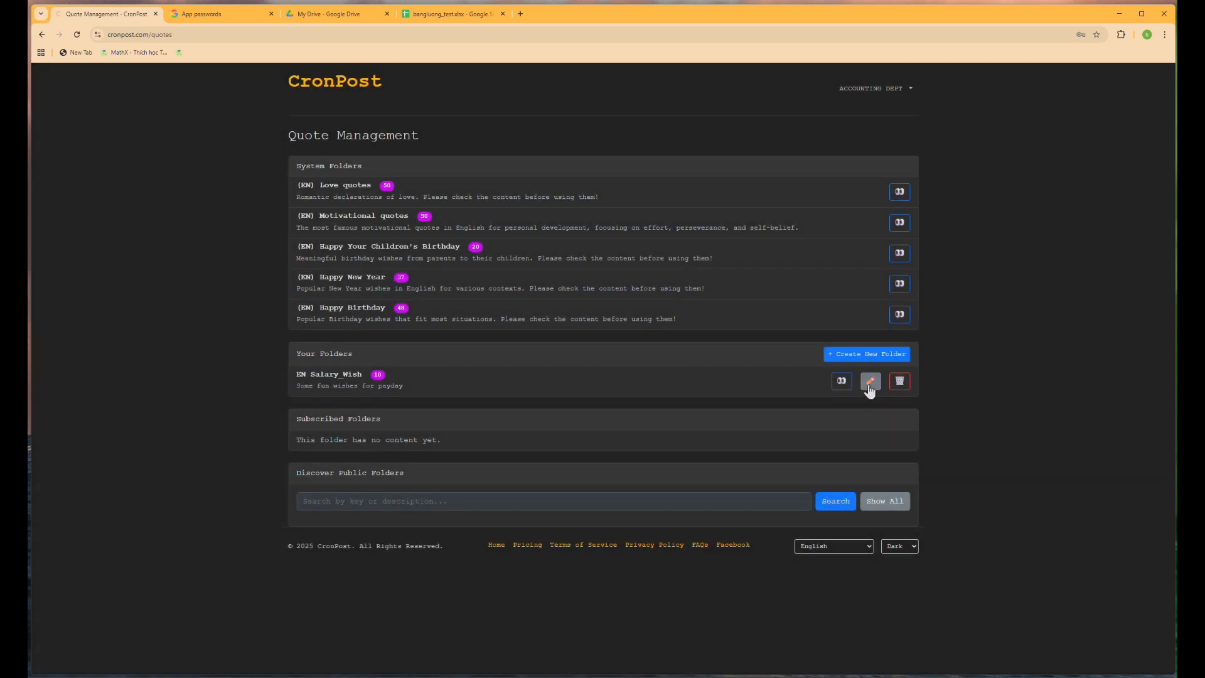
click(870, 381)
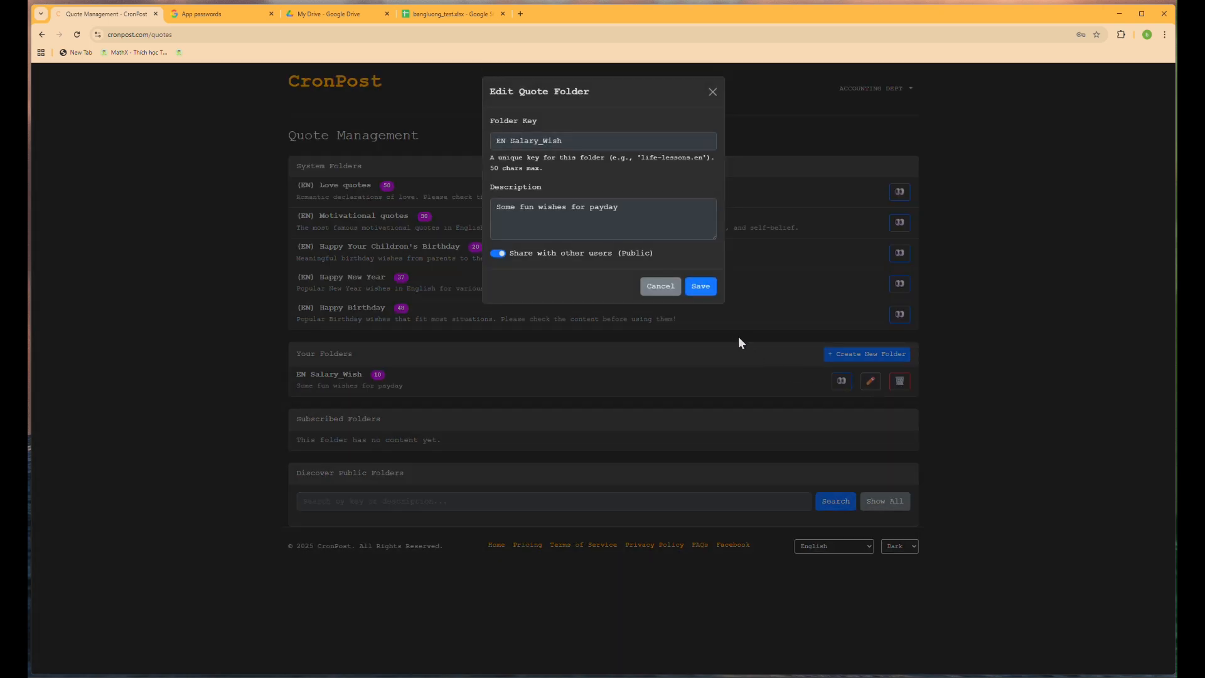
click(662, 296)
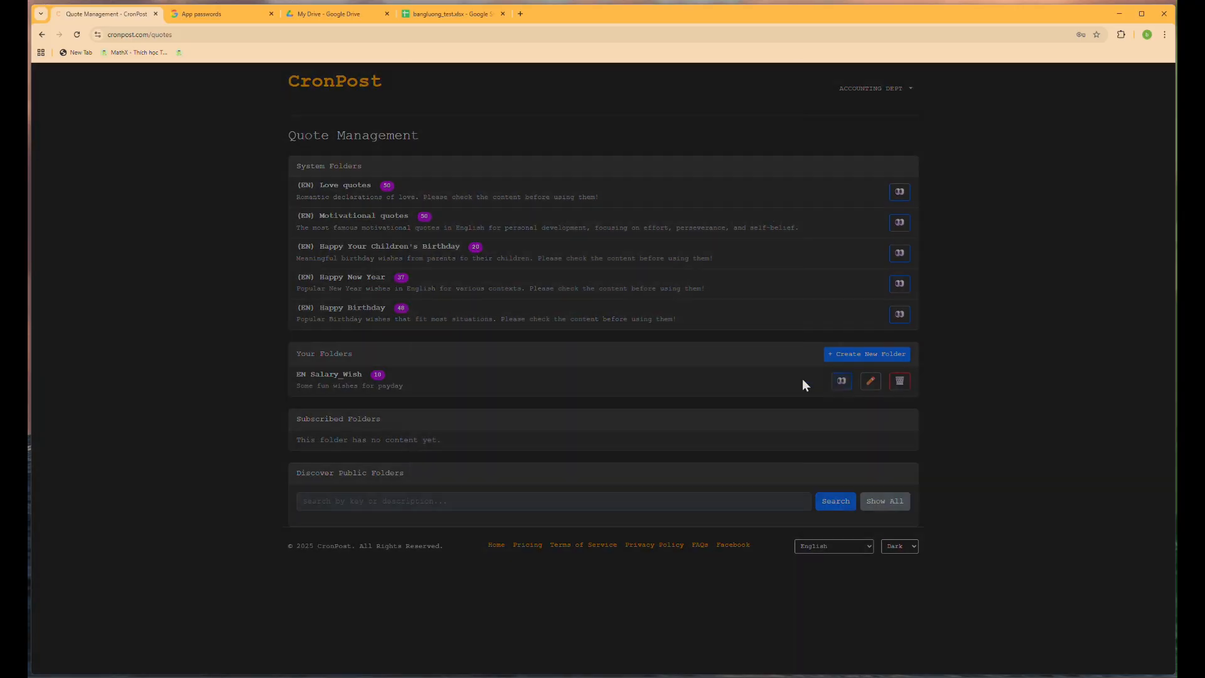
- Examine the {{Name}} placeholder in the EN Salary_Wish quotes, close the folder, and list all public quote folders
click(841, 381)
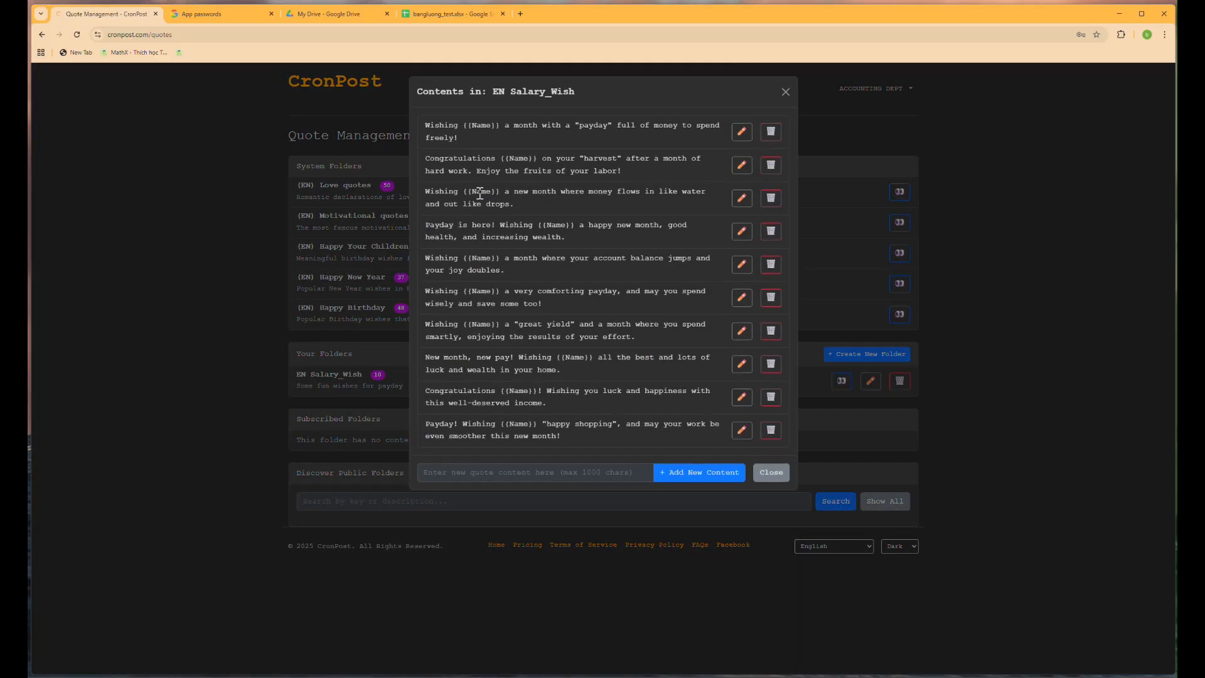
drag(473, 191, 497, 200)
click(772, 472)
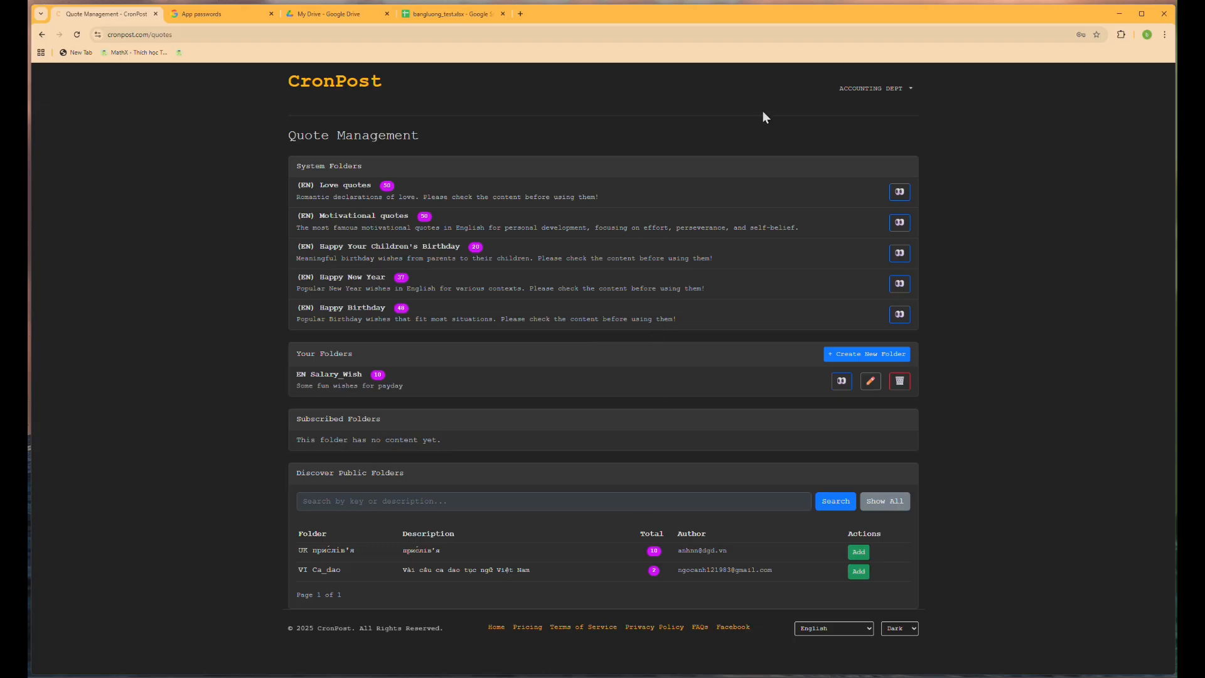
- Return to the Data Cron Messenger campaigns and check the revenue summary campaign's countdown to its next sending
click(845, 94)
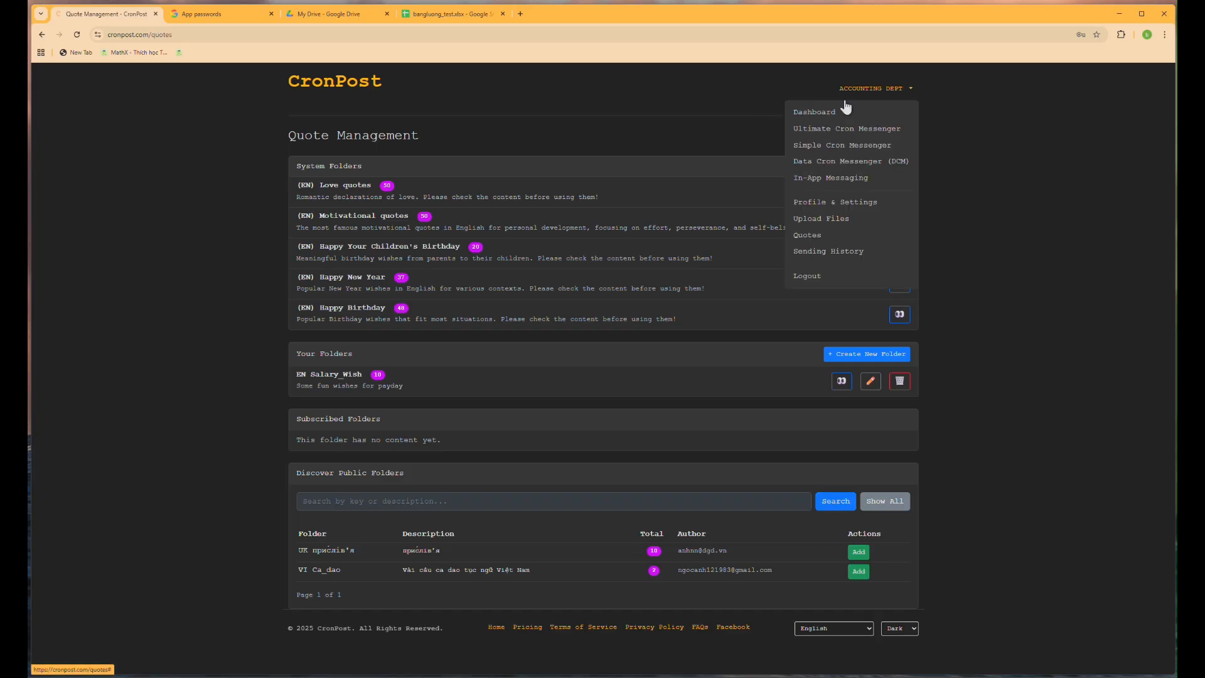
click(873, 162)
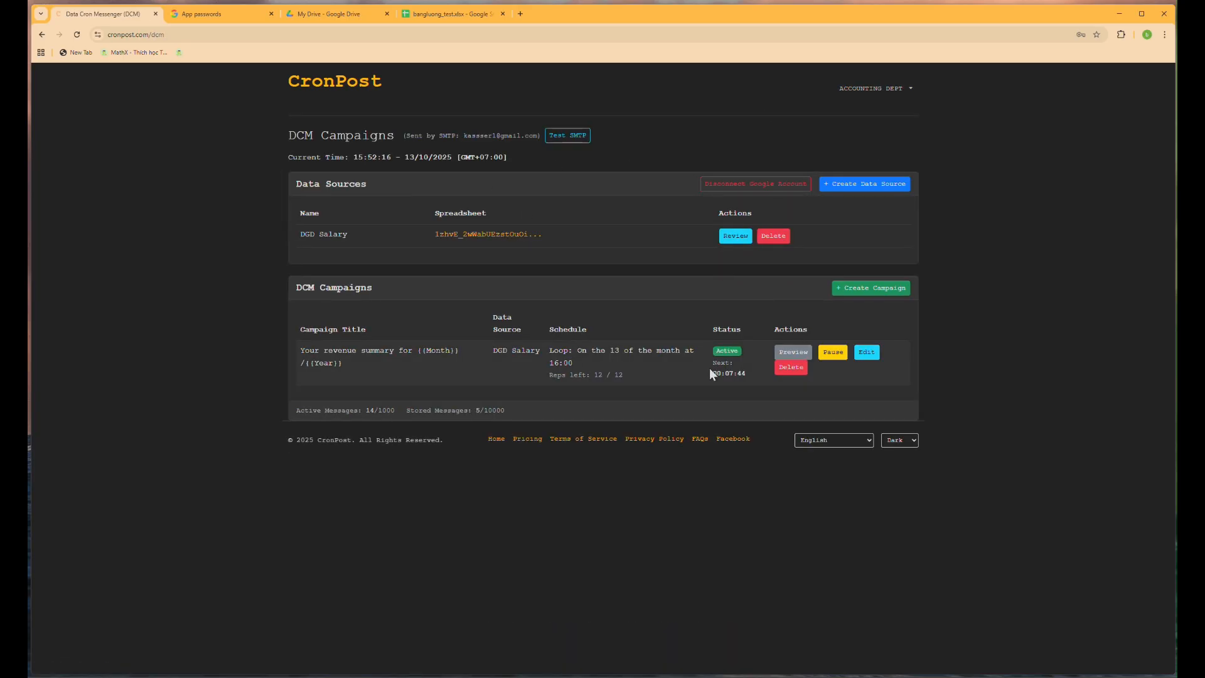
drag(712, 373, 745, 375)
- Edit the revenue summary campaign to a one-time schedule on 13/10/2025 at 04:00 PM and save the changes
click(865, 353)
scroll(685, 356, down, 3)
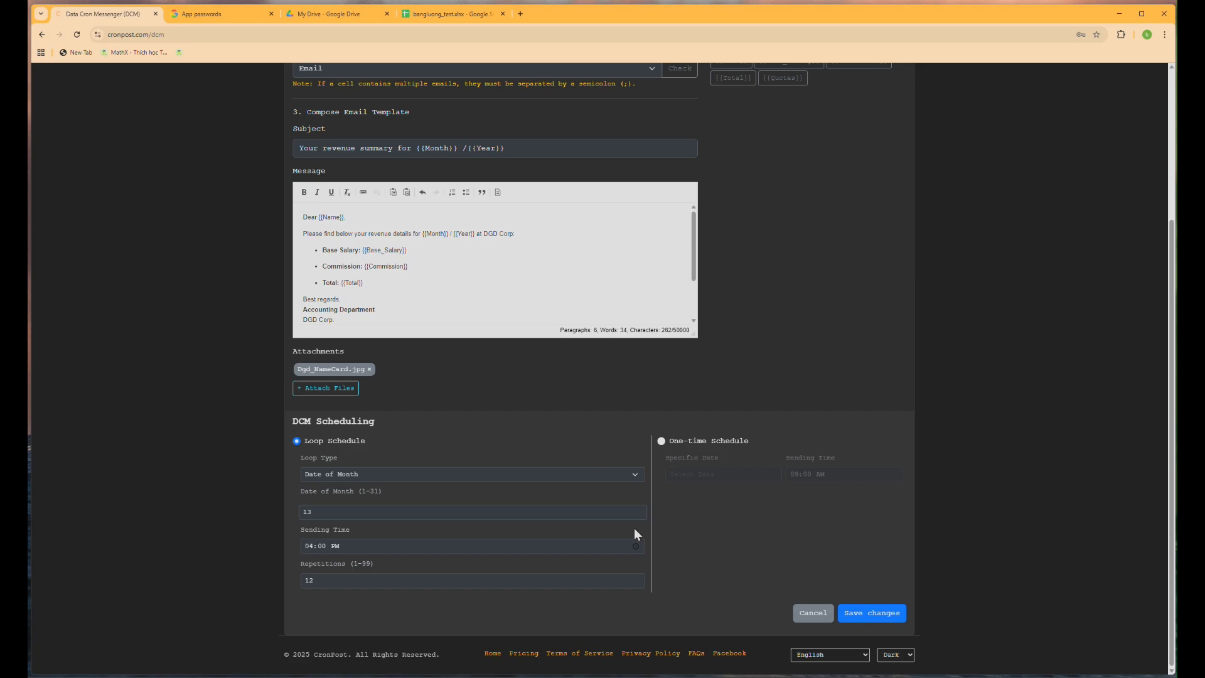
click(723, 442)
click(720, 474)
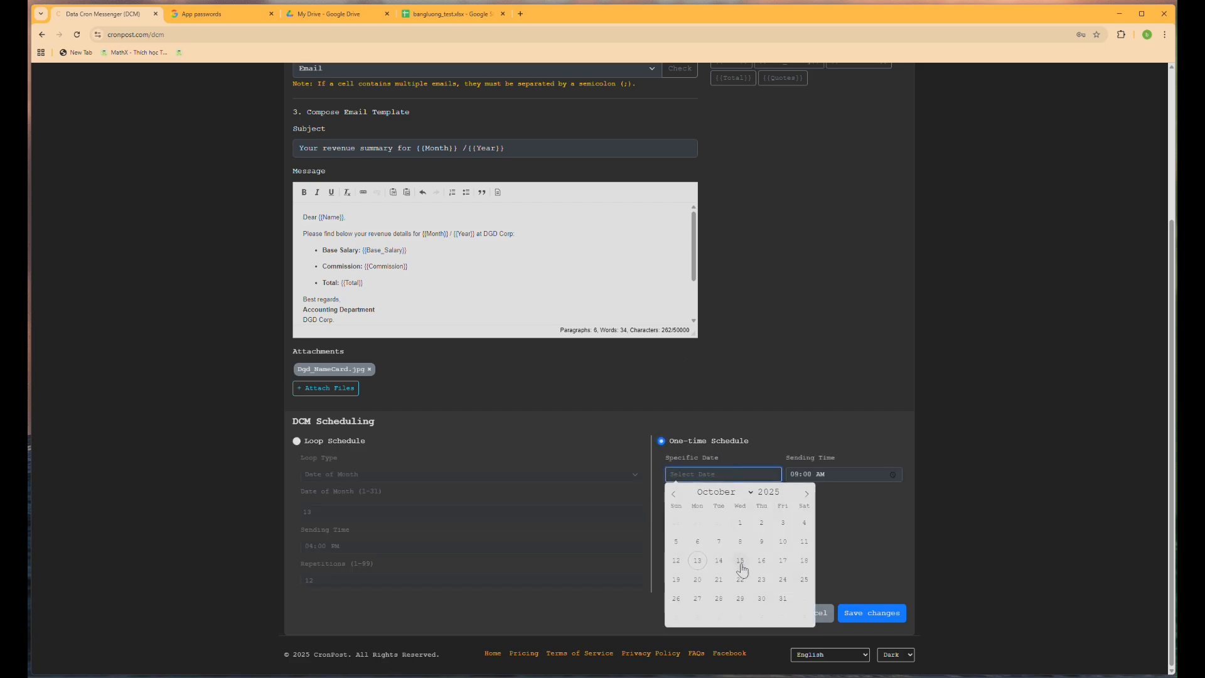
click(696, 560)
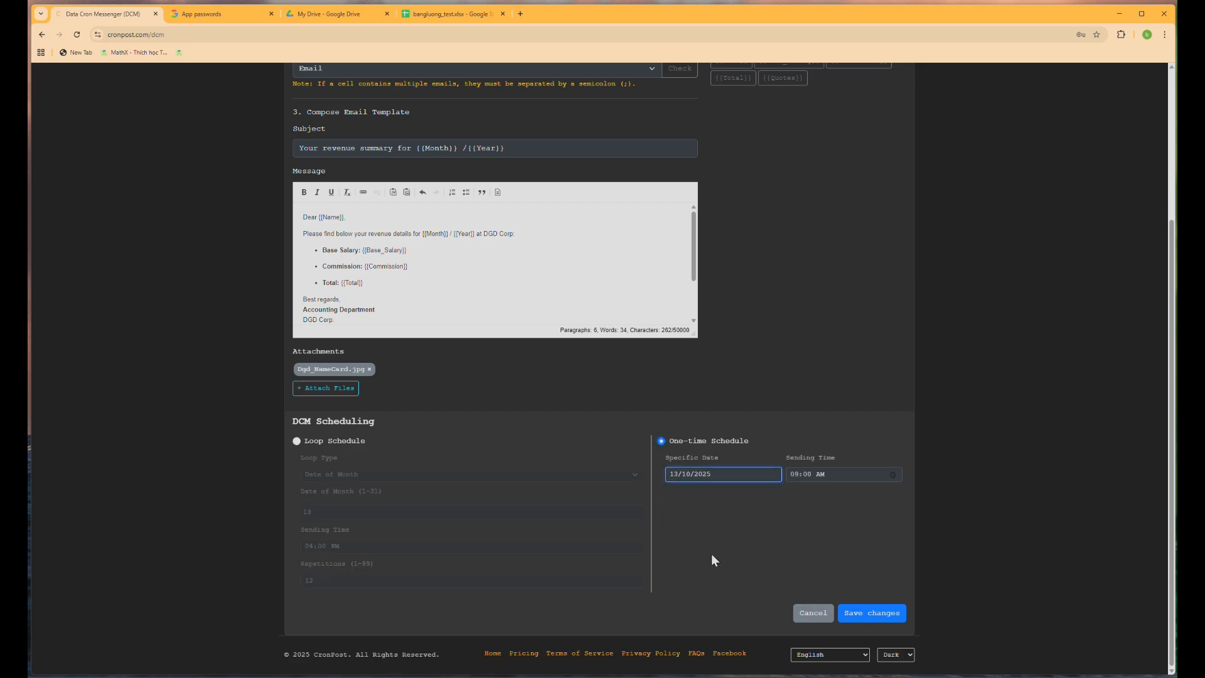
click(796, 476)
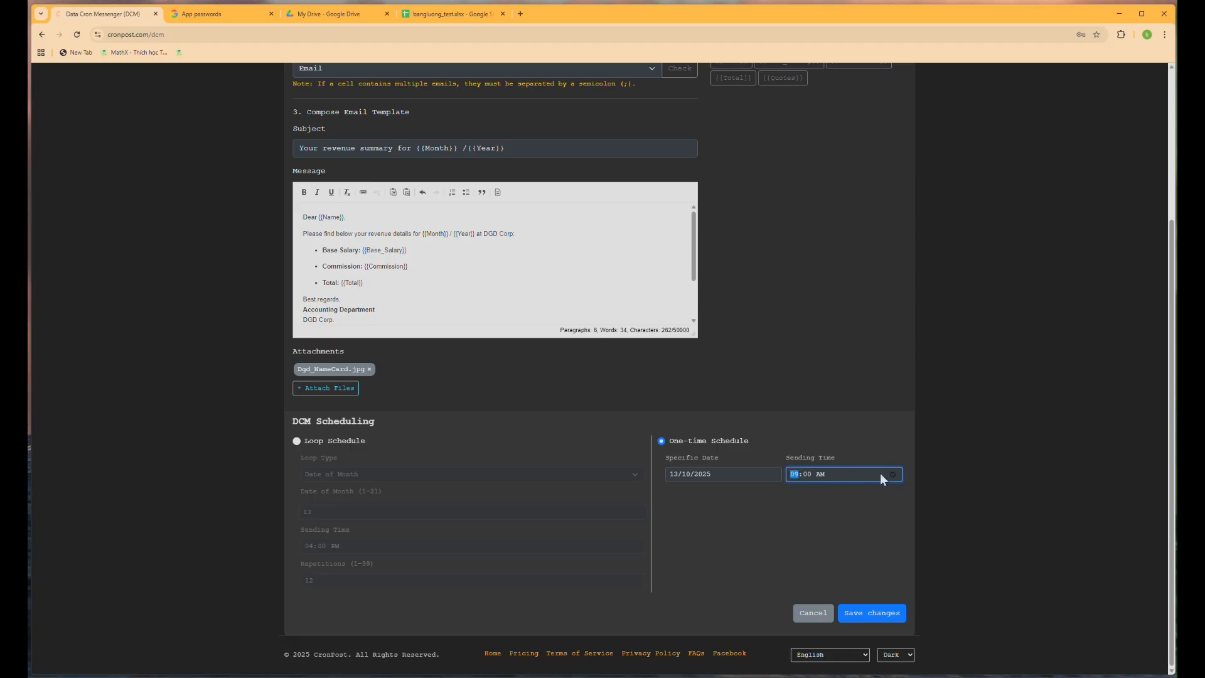
text(16)
click(863, 615)
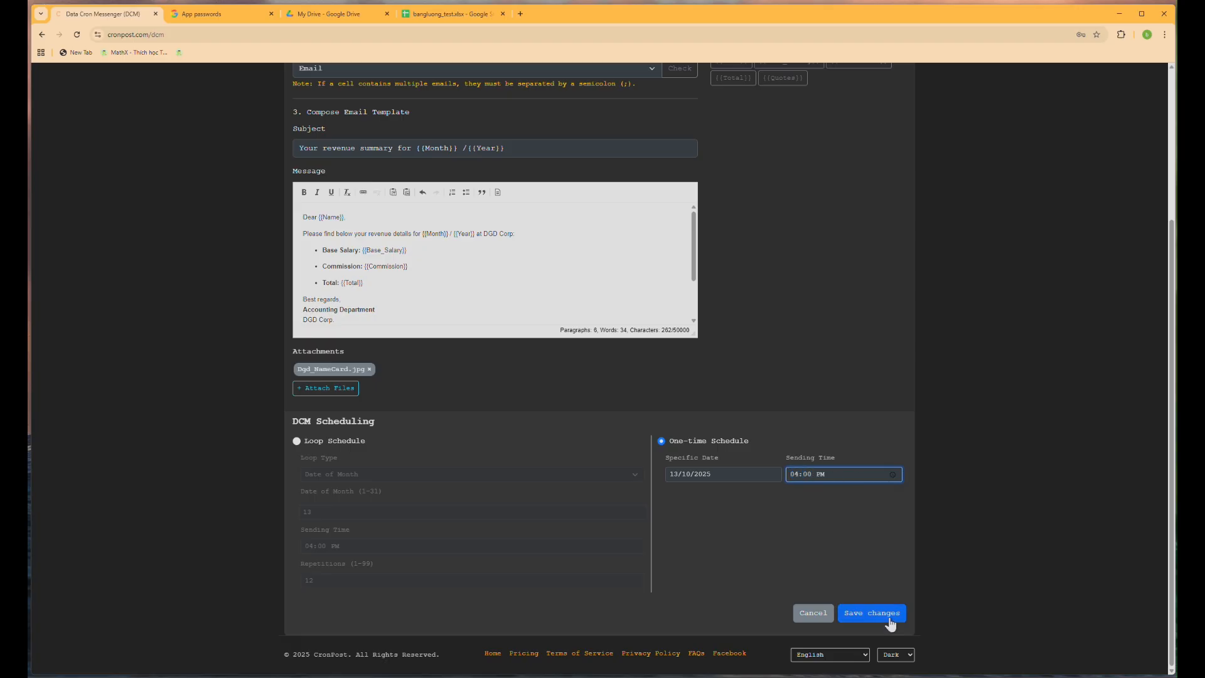